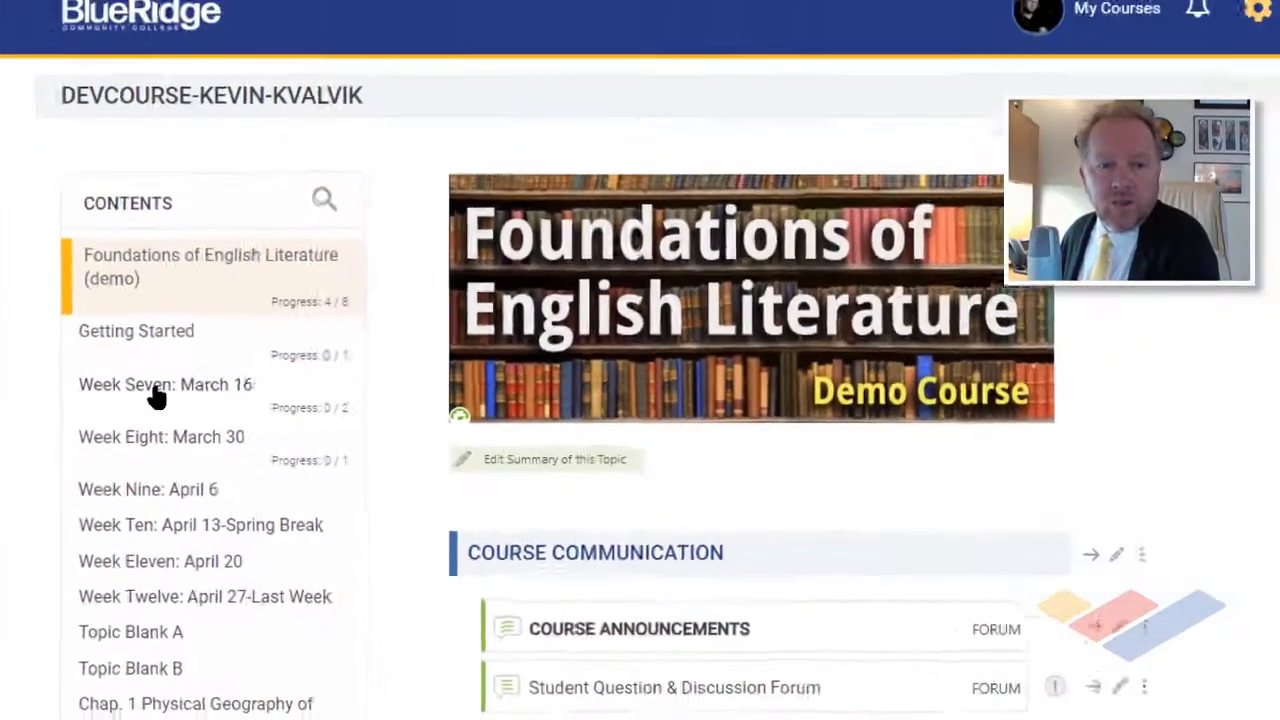
- Open the Demo Quiz for Toolkit in Week Seven: March 16 for question editing
left_click(169, 321)
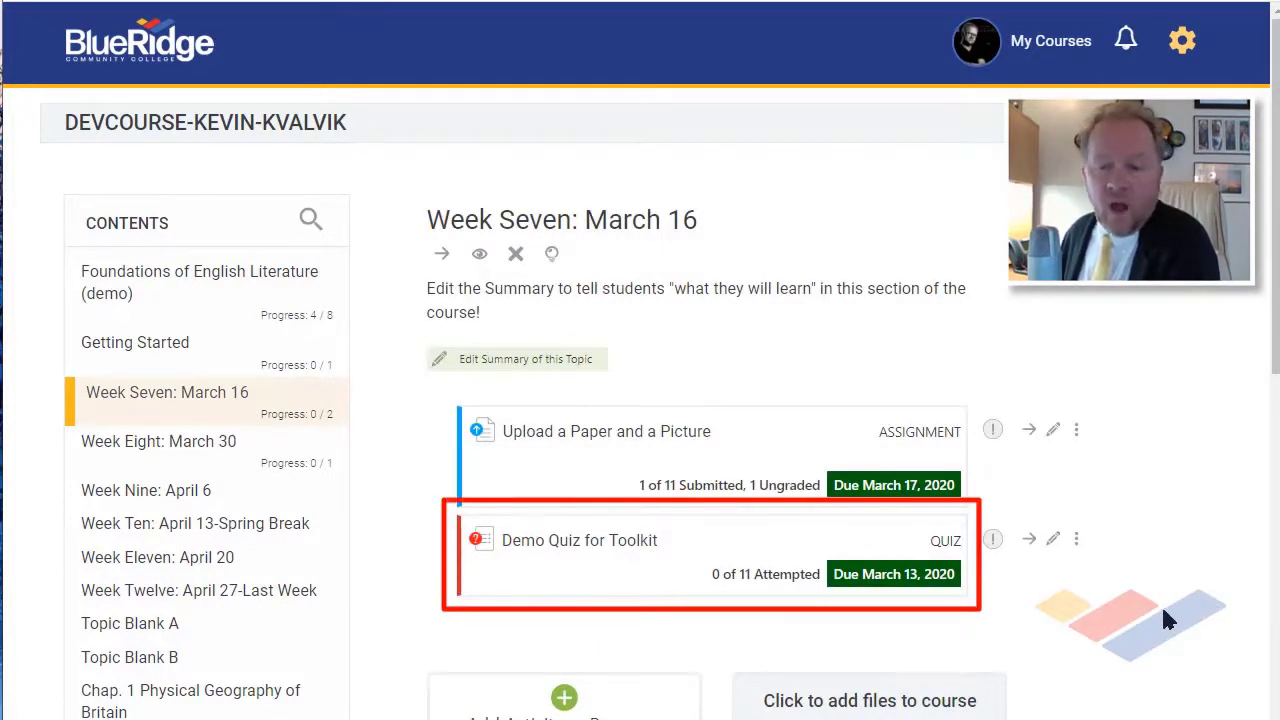
left_click(585, 551)
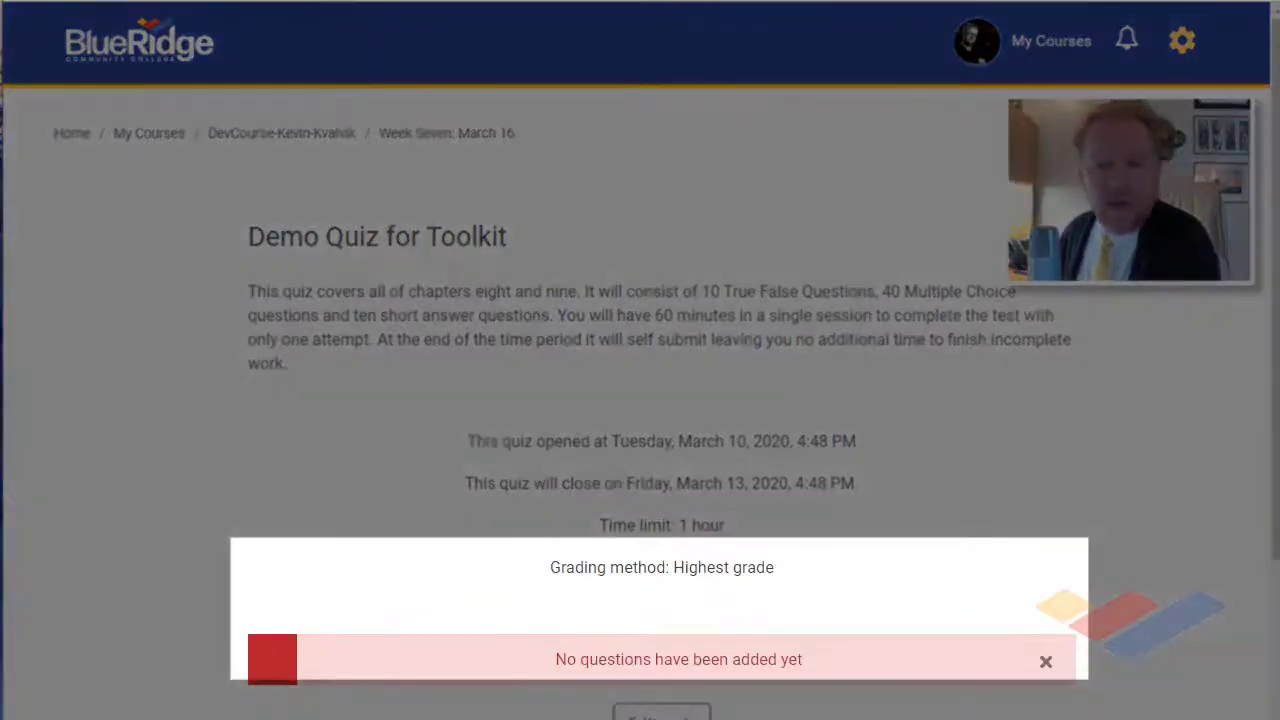
left_click_drag(1277, 226, 1277, 312)
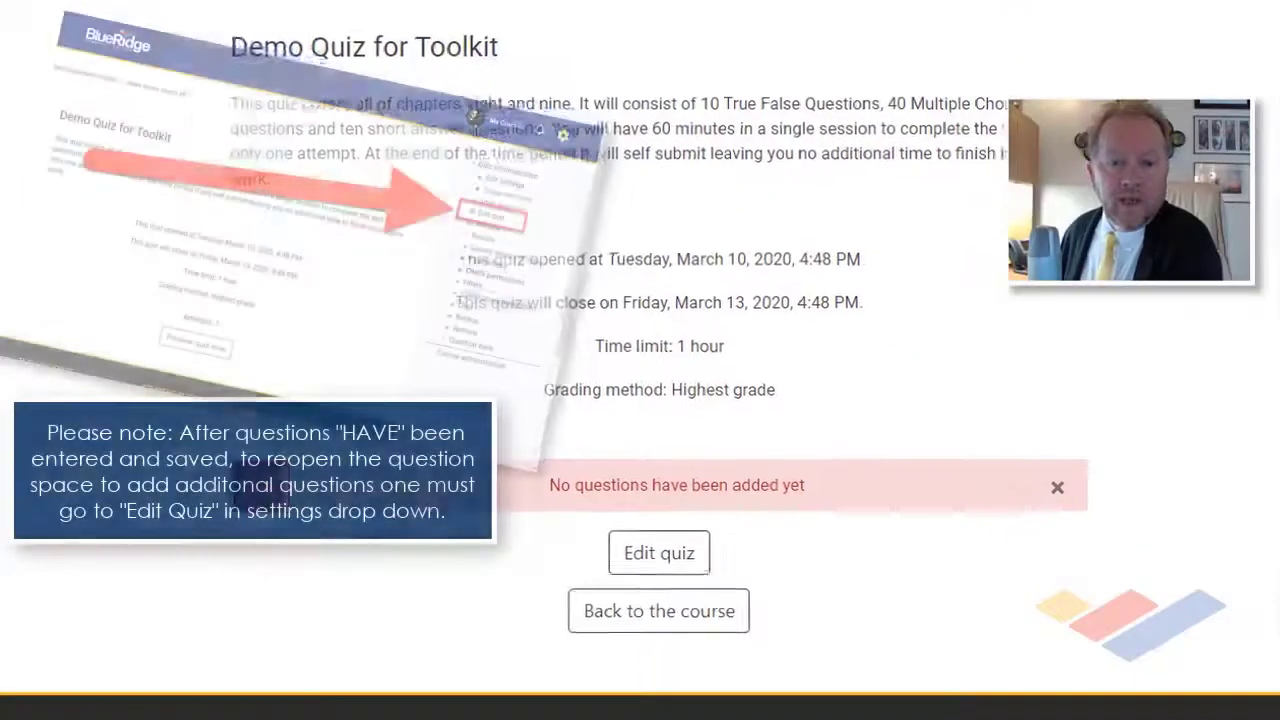
left_click(668, 556)
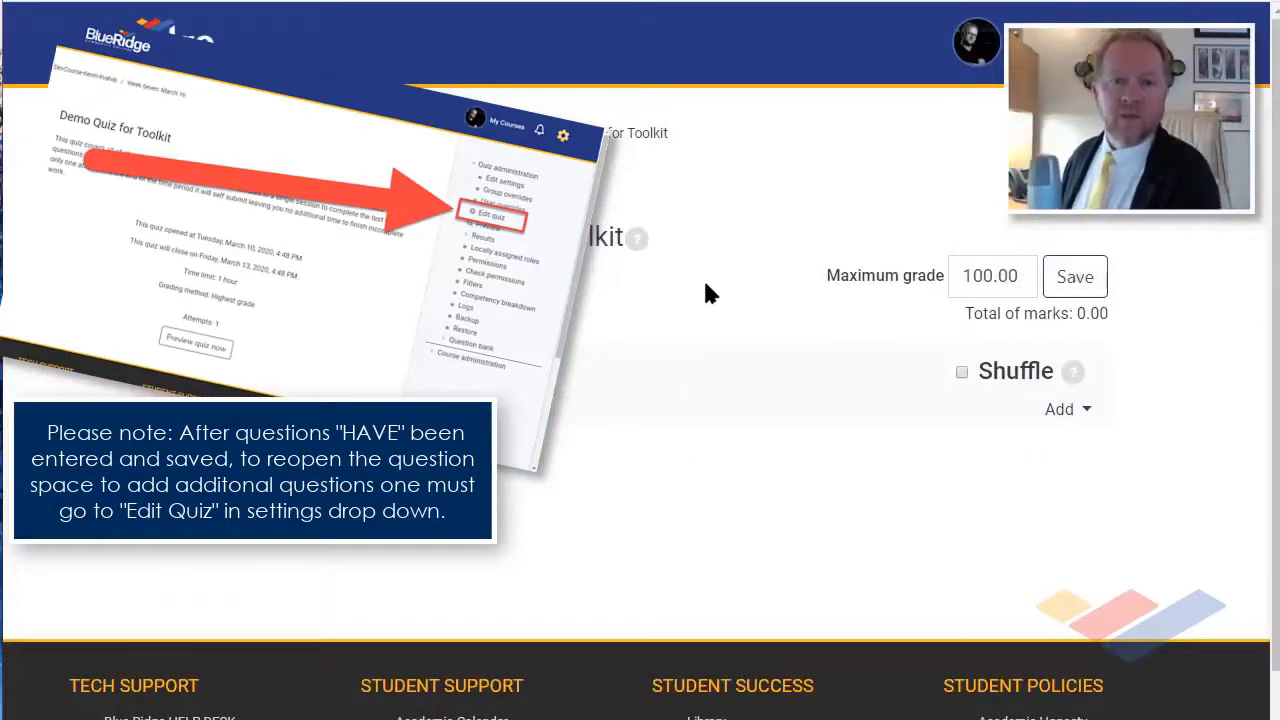
- Start a new Multiple choice question in the quiz
scroll(715, 255, "down", 1)
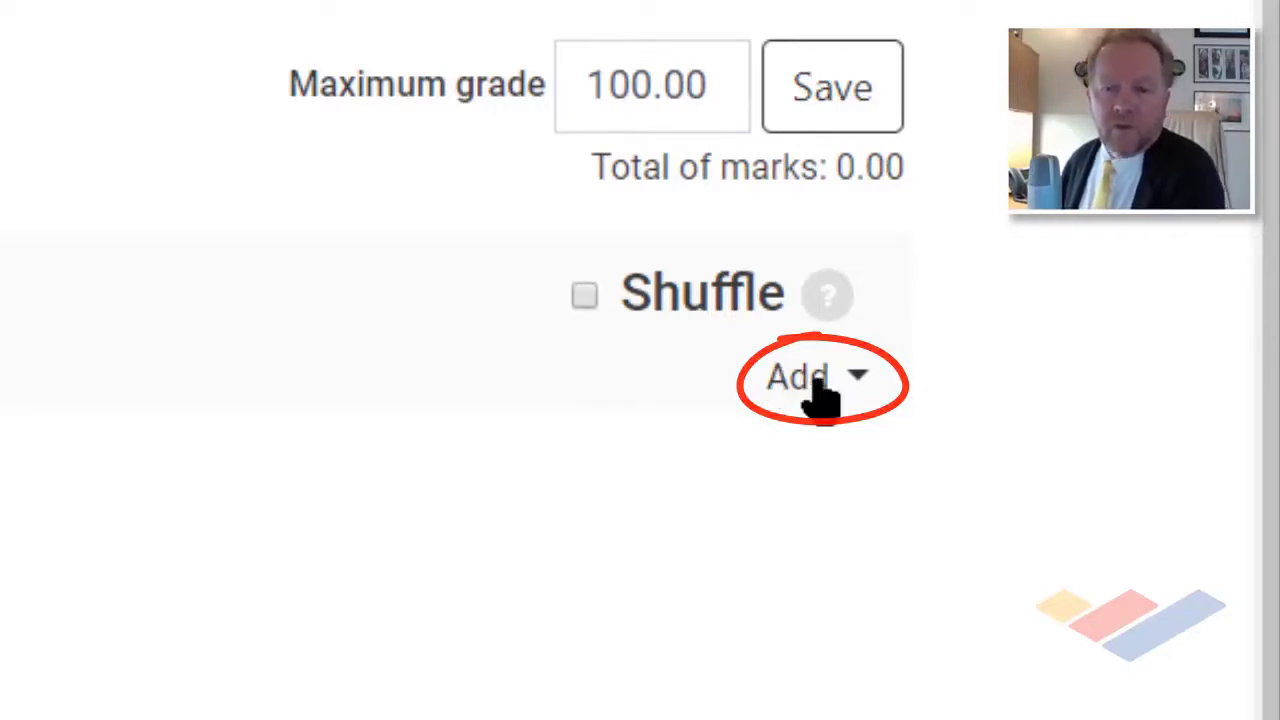
left_click(818, 392)
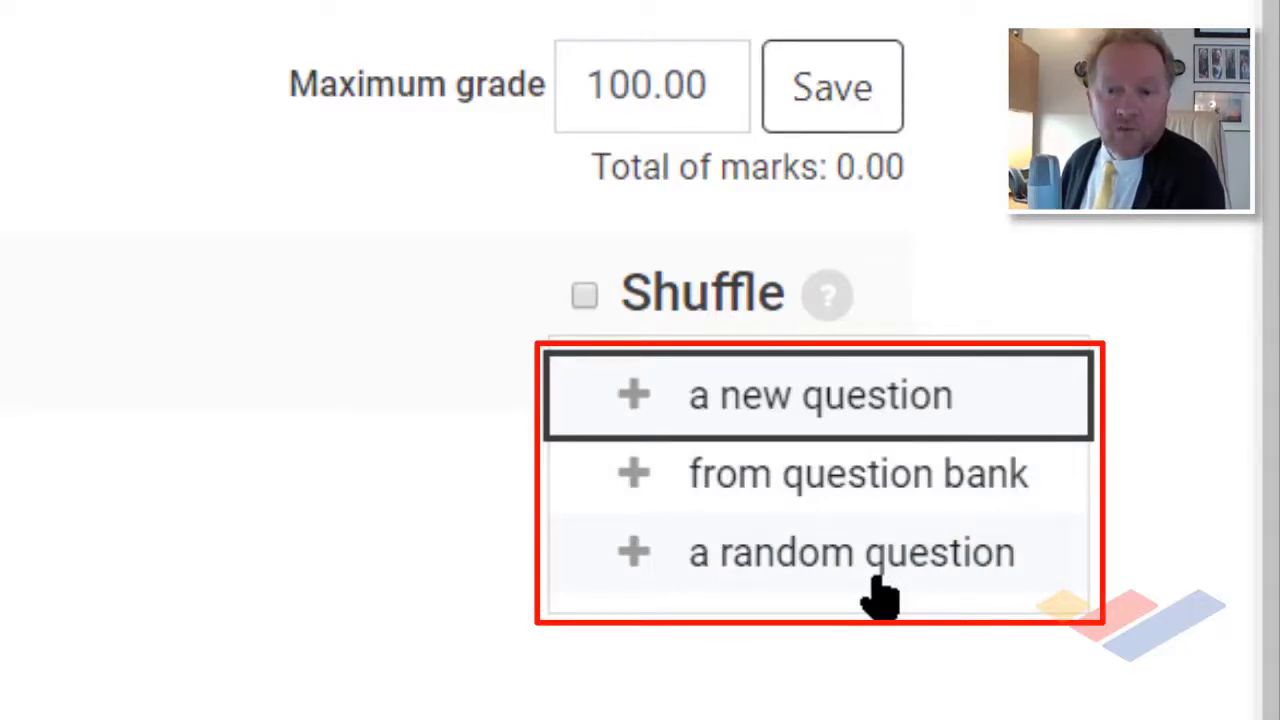
left_click(722, 400)
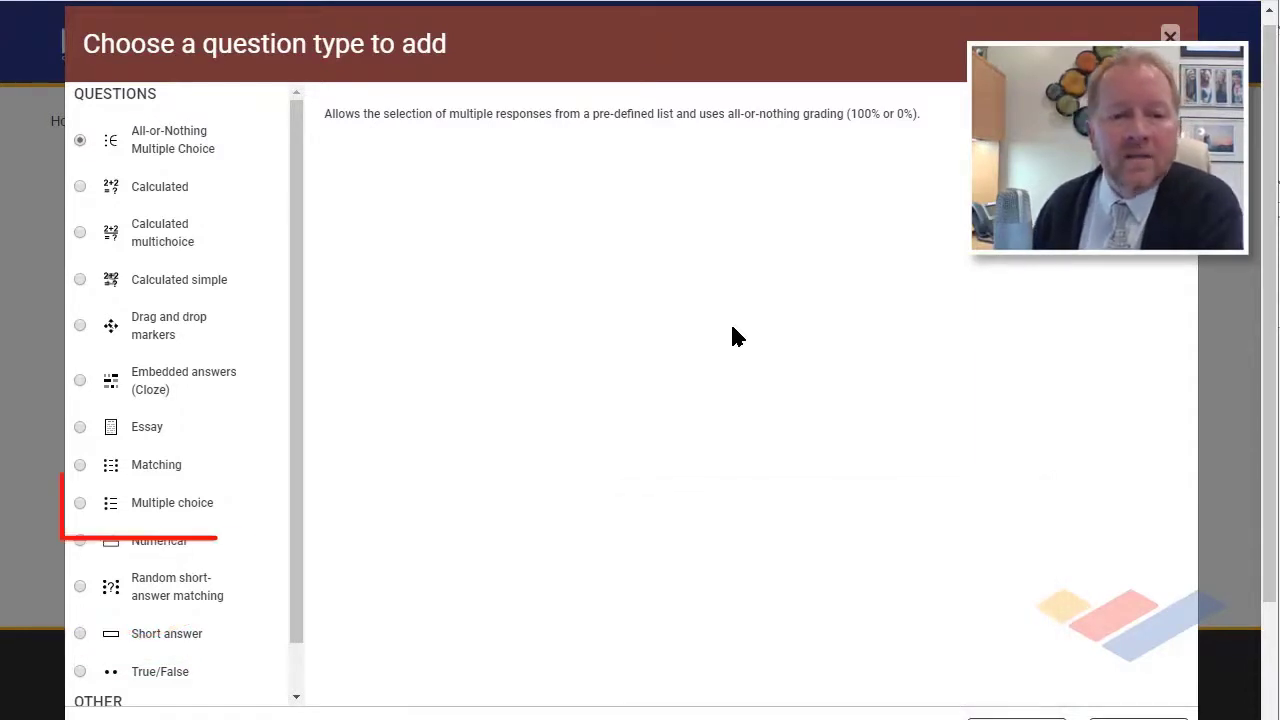
left_click(79, 503)
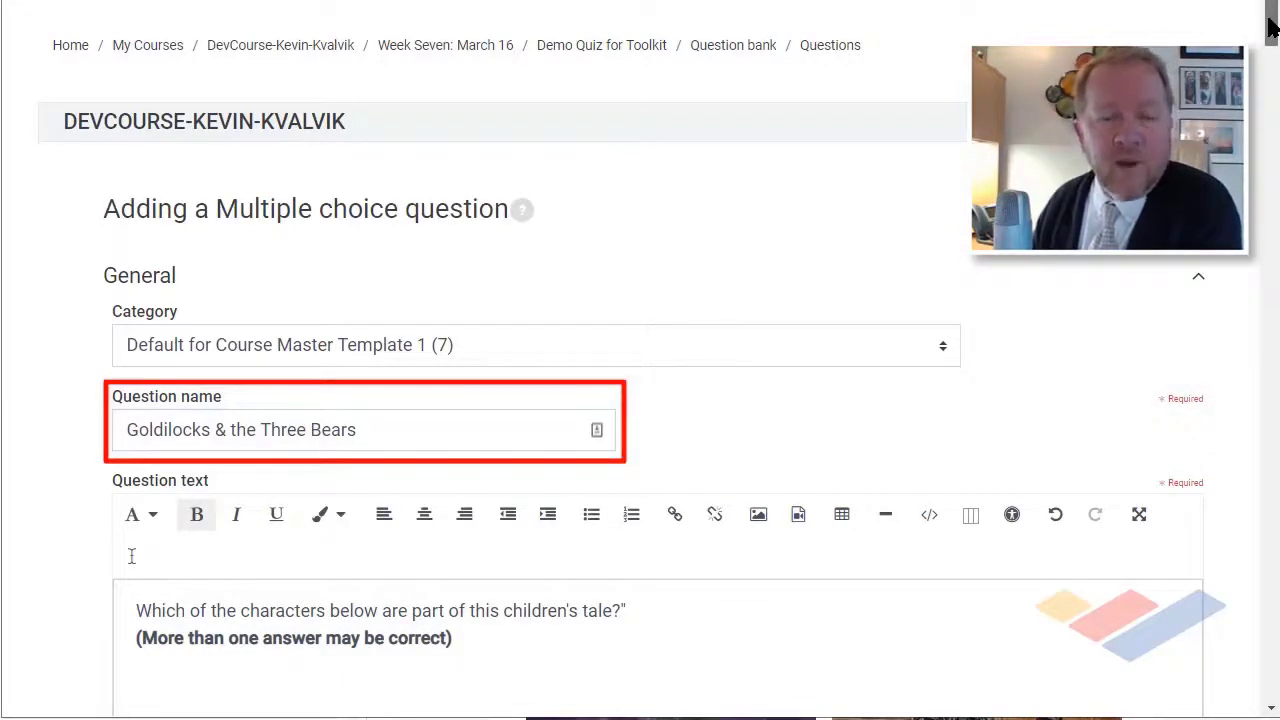
- Set the Goldilocks & the Three Bears question to a default mark of 10 with multiple answers allowed
left_click_drag(1272, 28, 1275, 78)
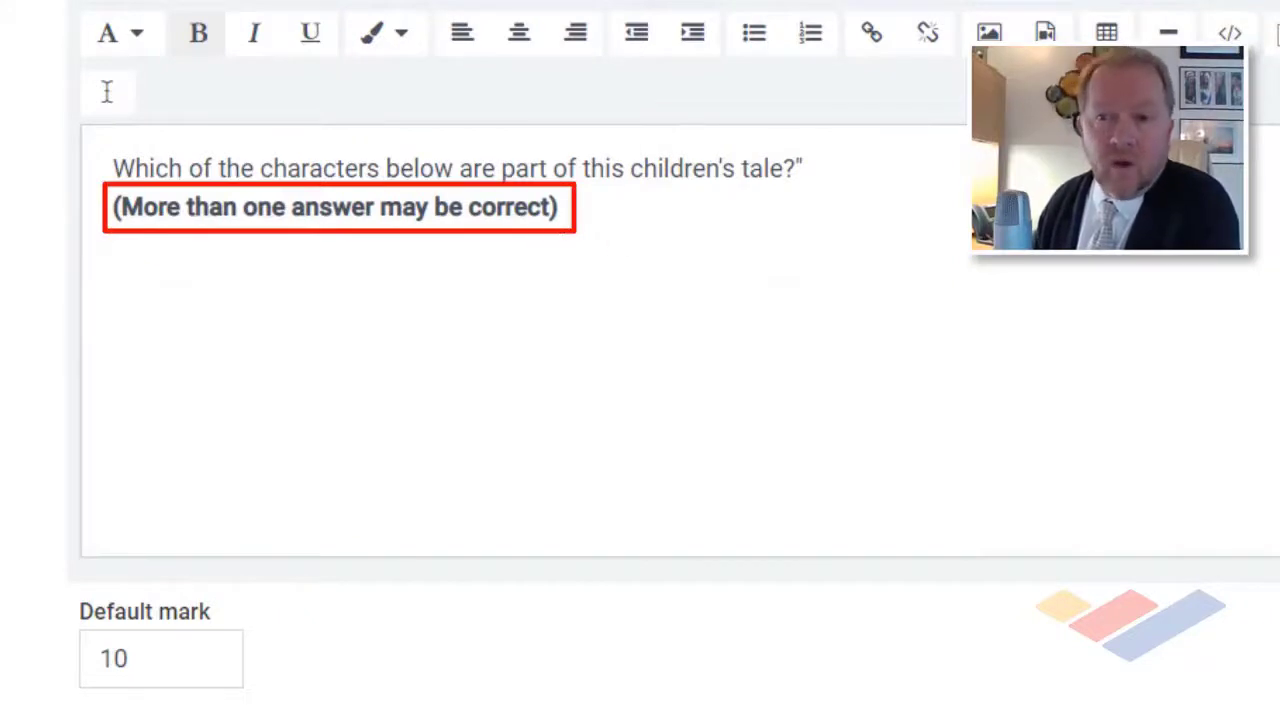
scroll(640, 360, "down", 4)
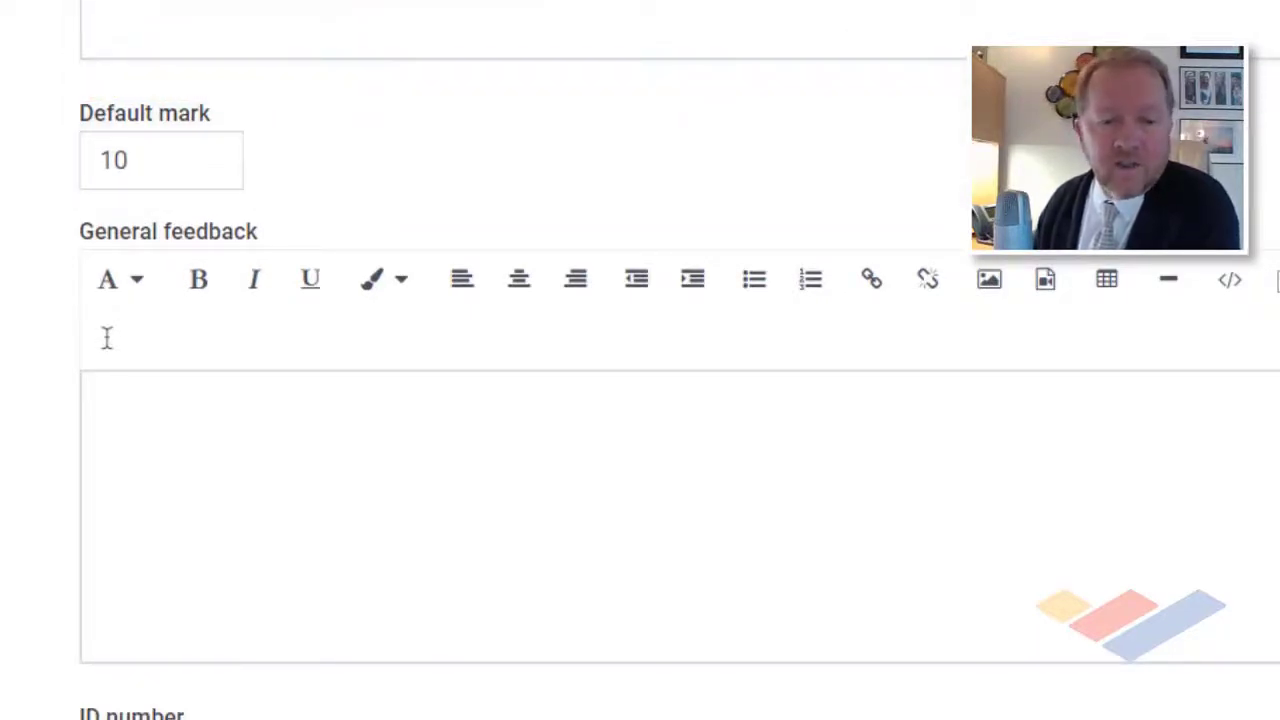
scroll(107, 337, "down", 5)
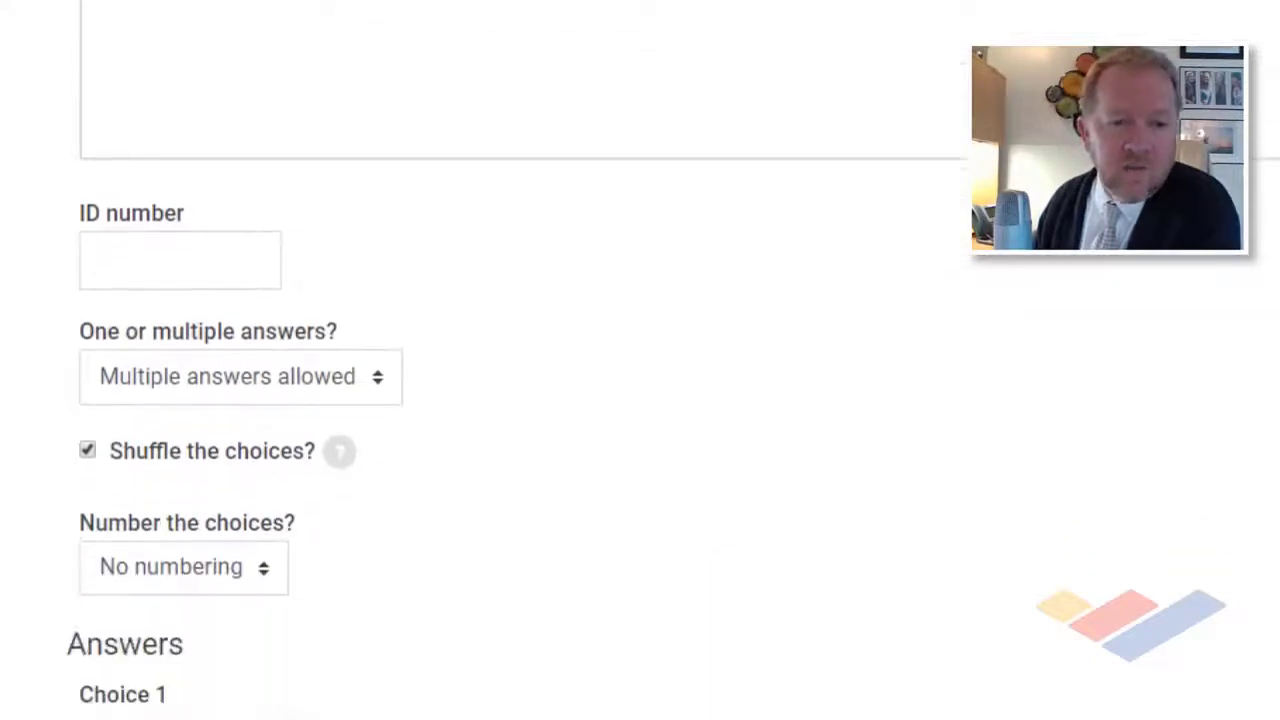
left_click(383, 360)
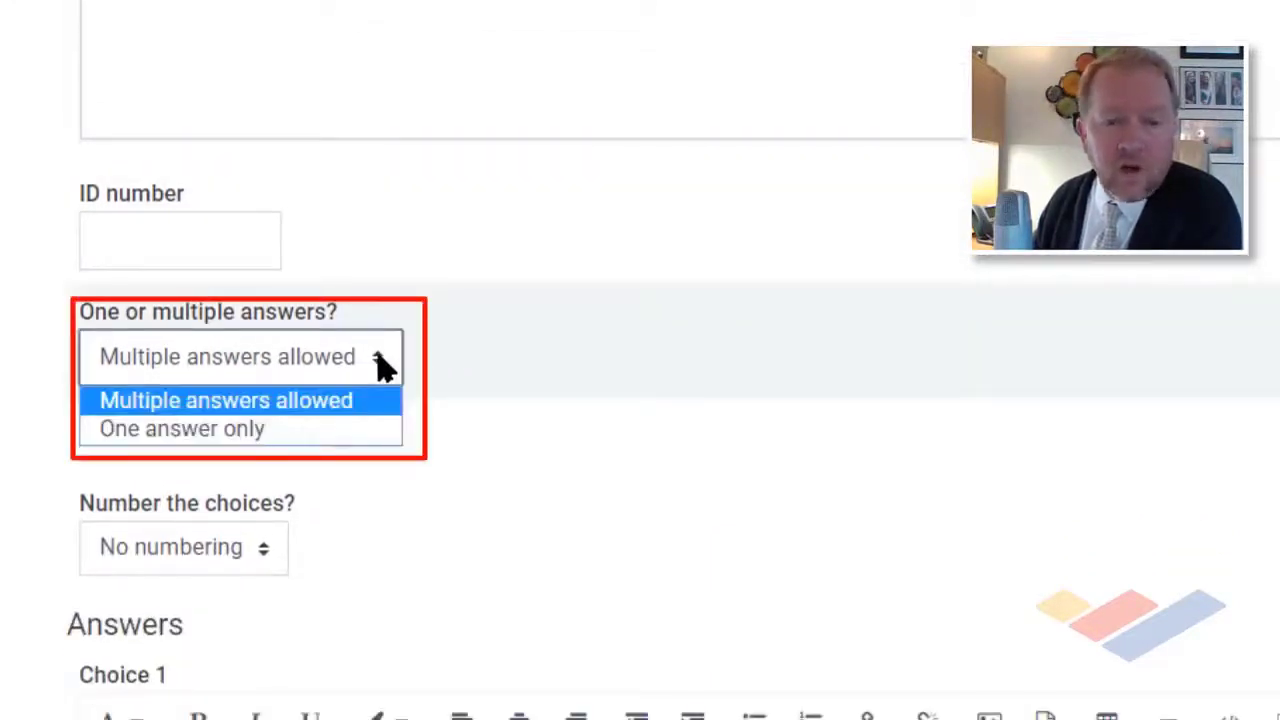
left_click(385, 367)
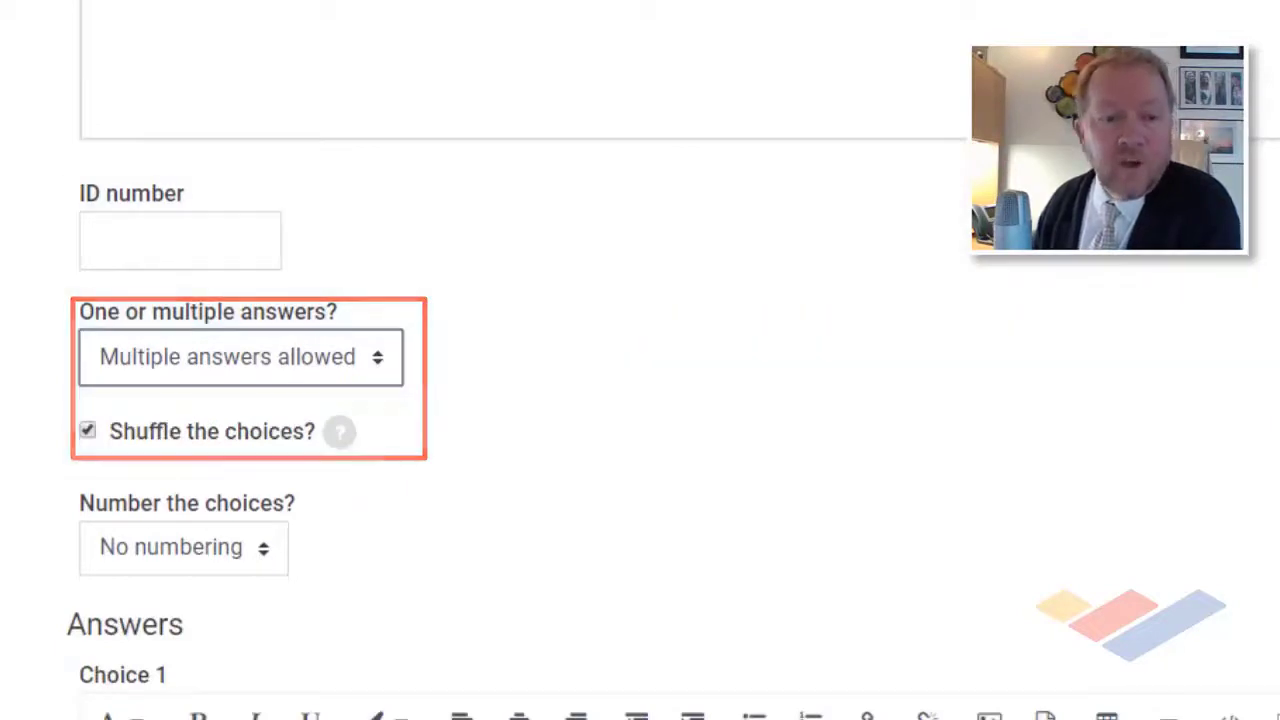
- Set the grade of the Mama Bear choice to 25% and keep the Big Bear choice at None
scroll(106, 660, "down", 3)
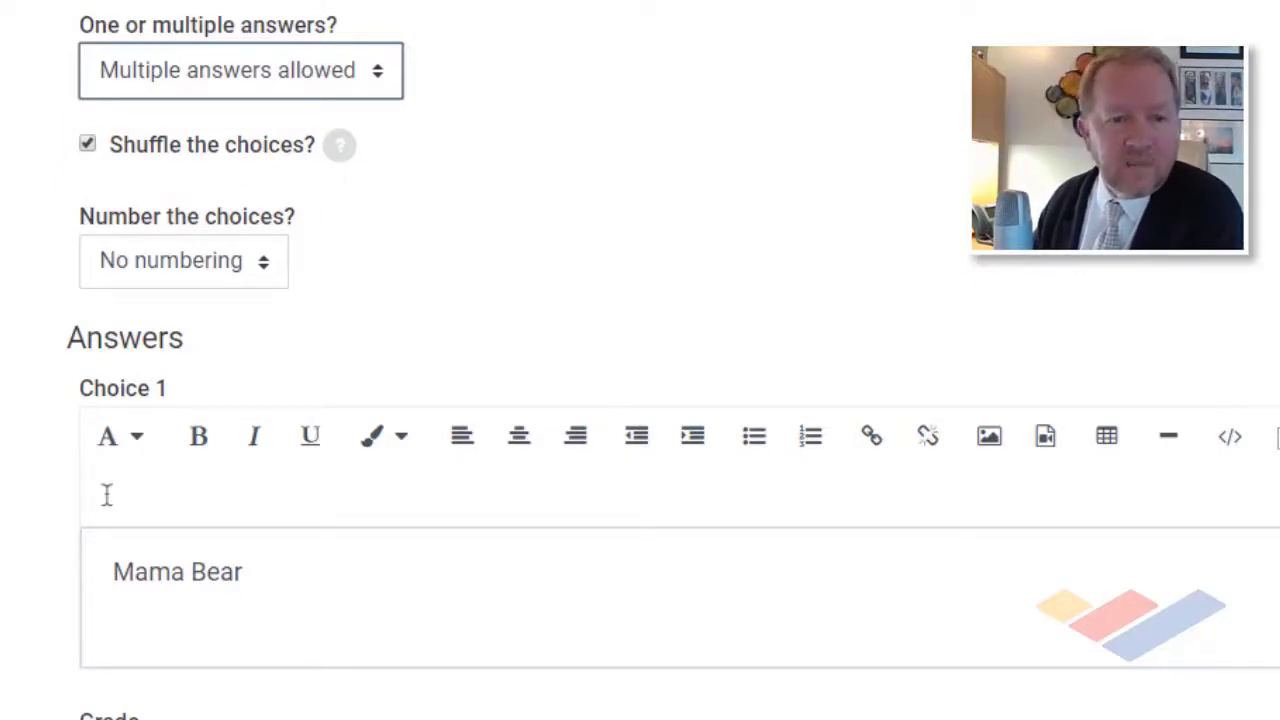
scroll(107, 494, "down", 5)
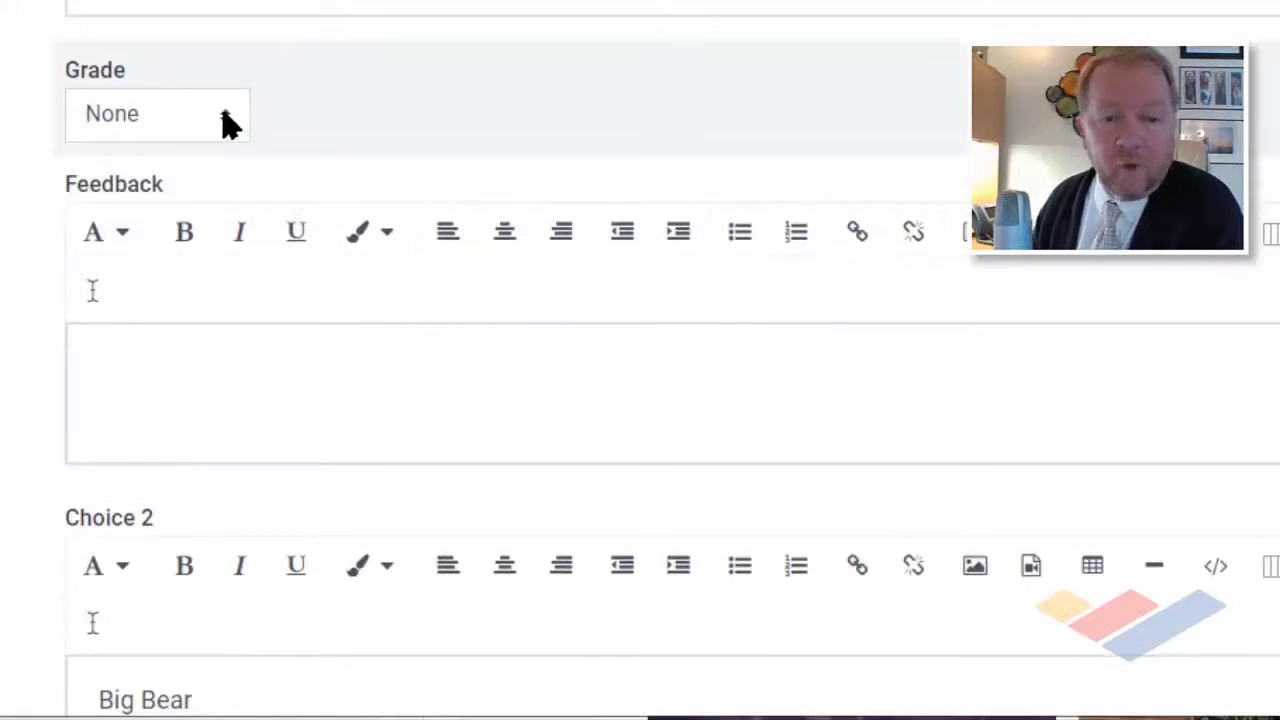
left_click(224, 116)
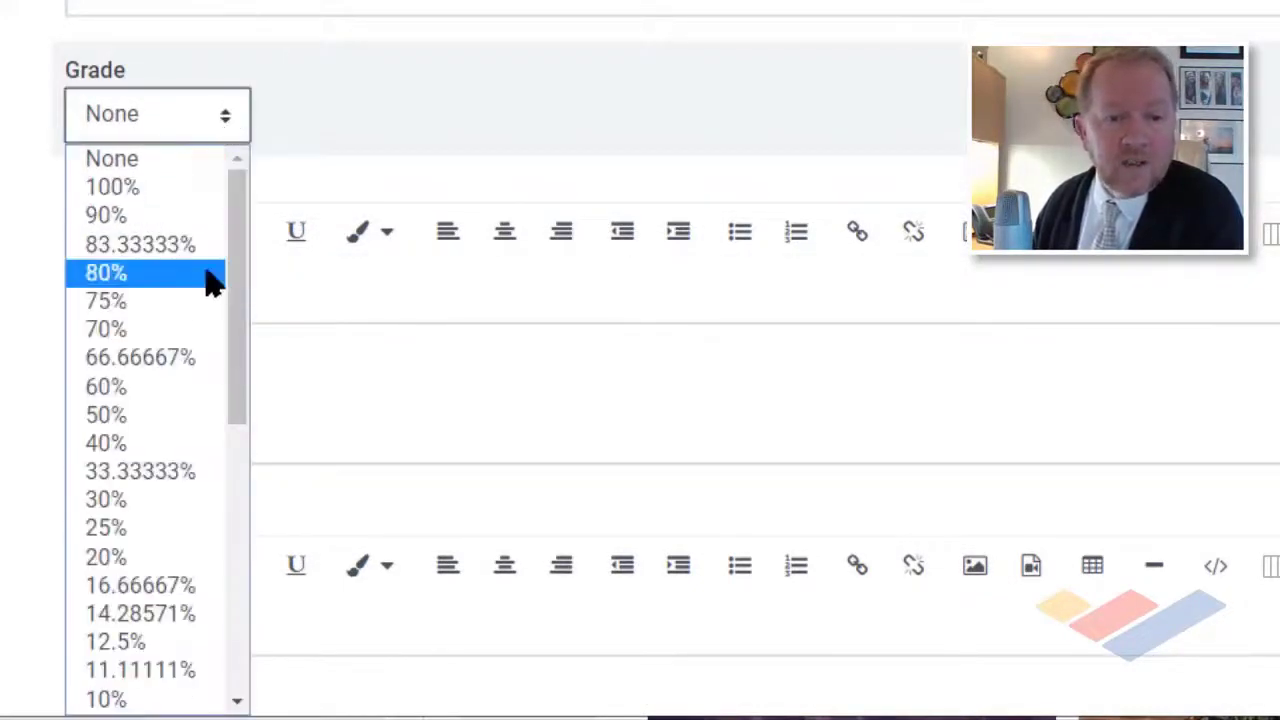
left_click(166, 533)
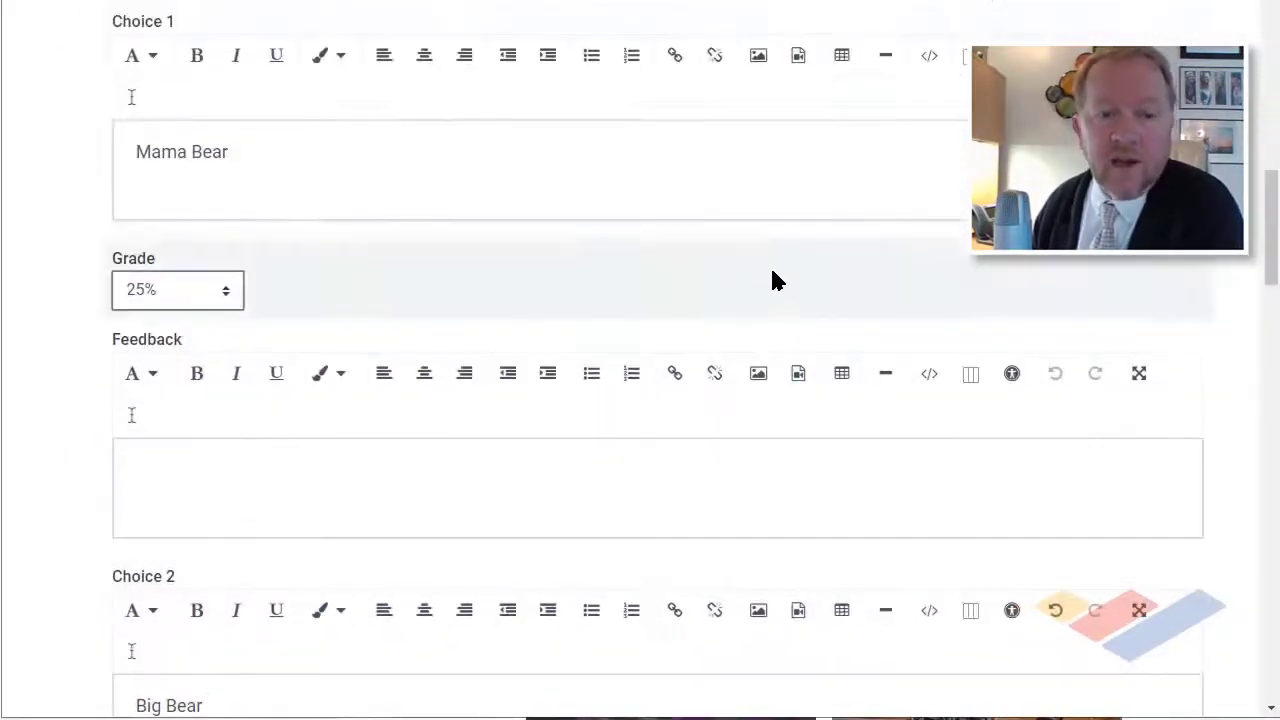
scroll(796, 258, "down", 3)
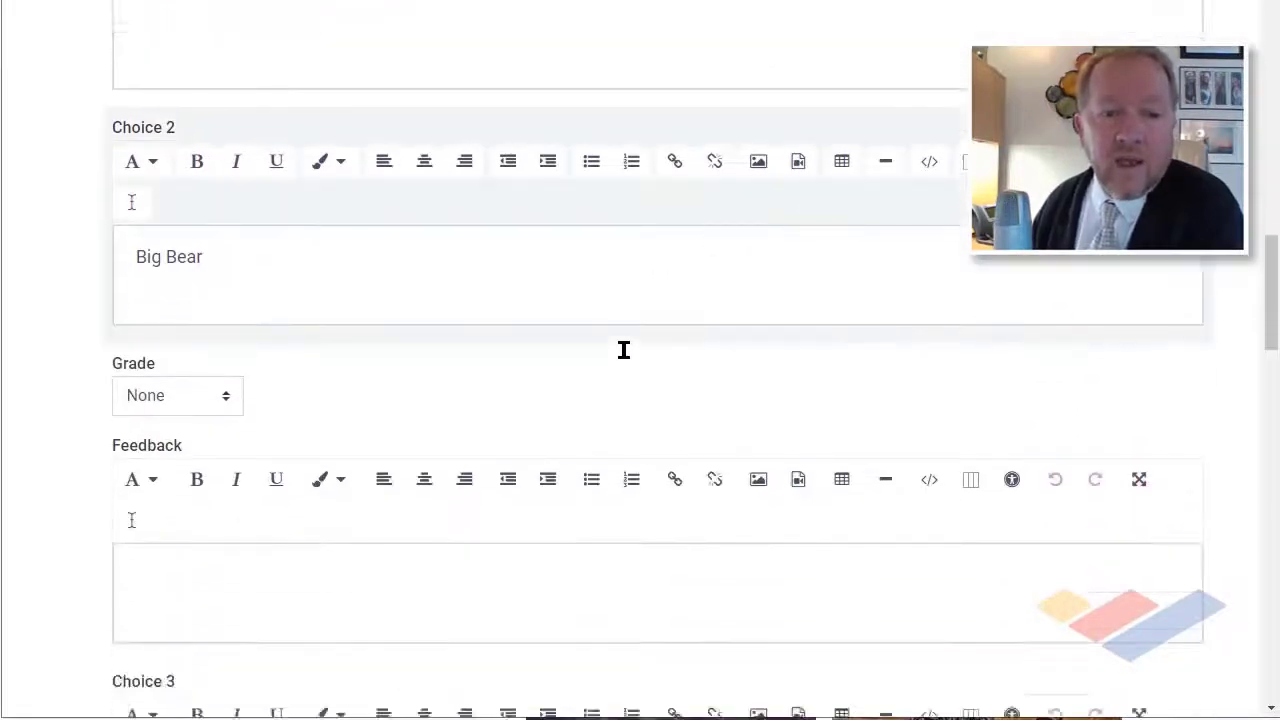
left_click(224, 249)
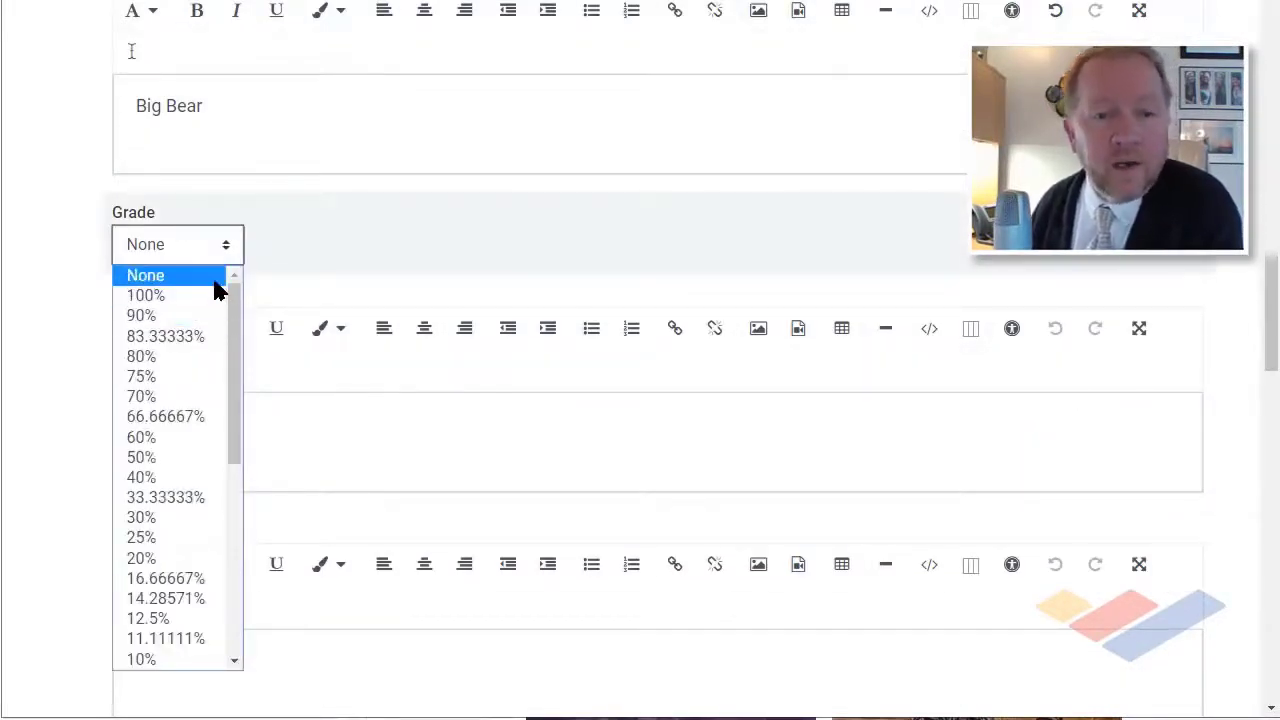
left_click(214, 281)
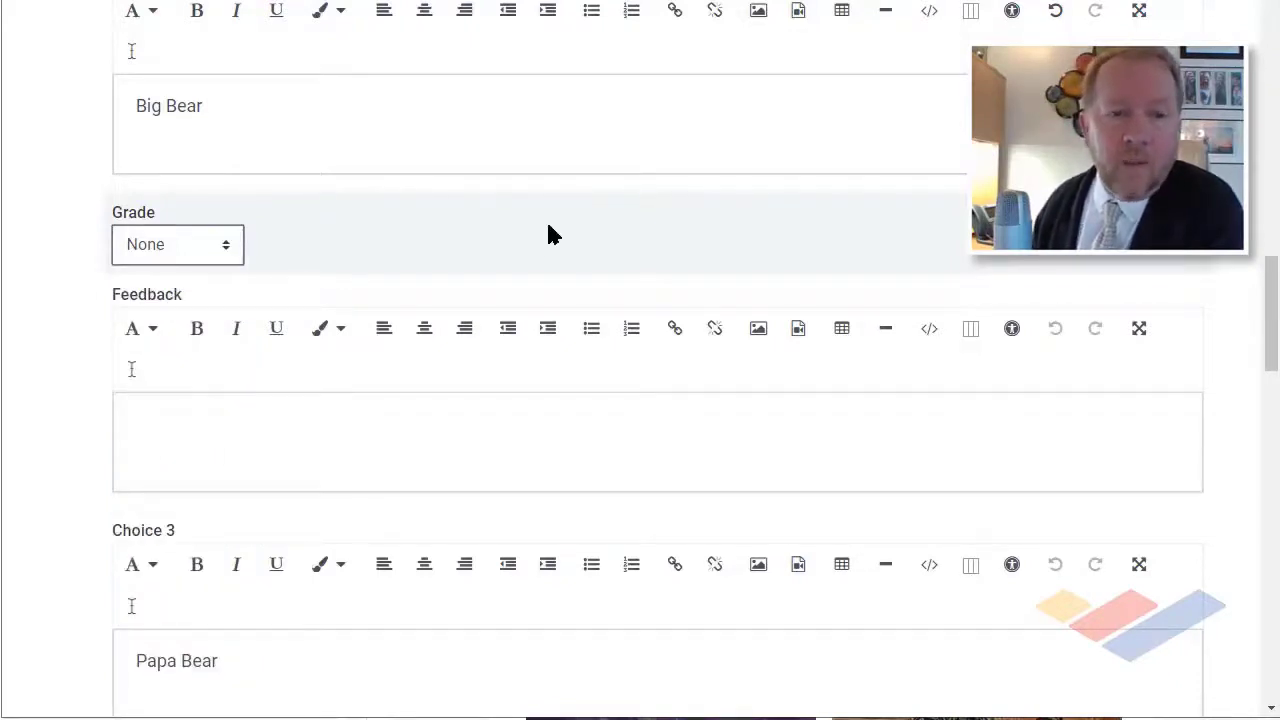
- Set the grades of the Papa Bear, Baby Bear and Goldilocks choices to 25% each and save the question
scroll(550, 232, "down", 5)
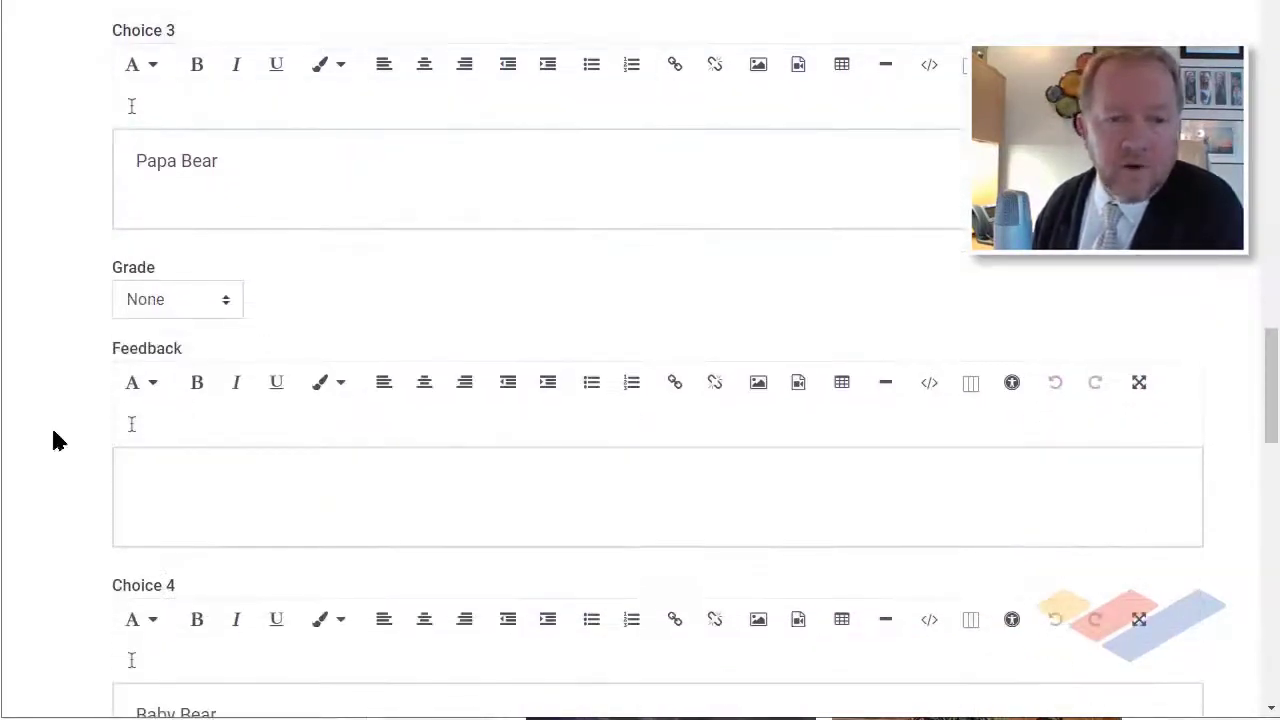
left_click(223, 301)
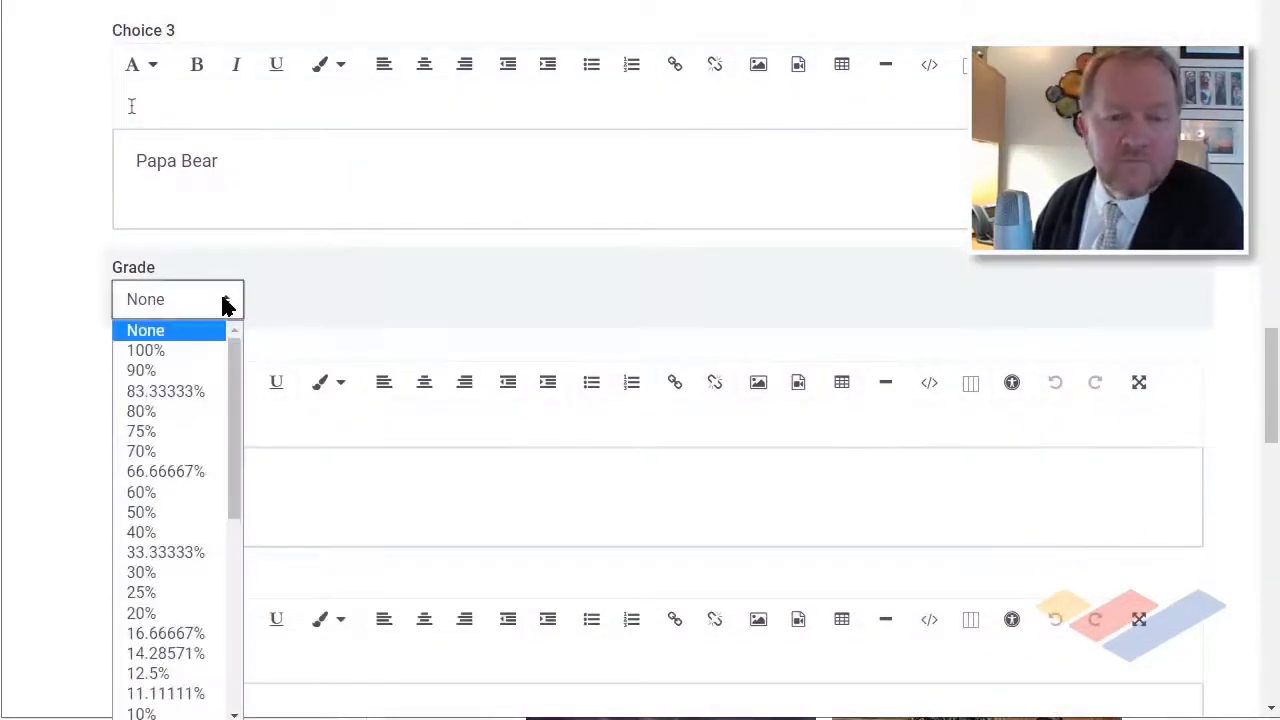
left_click(195, 602)
scroll(289, 277, "down", 5)
left_click(223, 356)
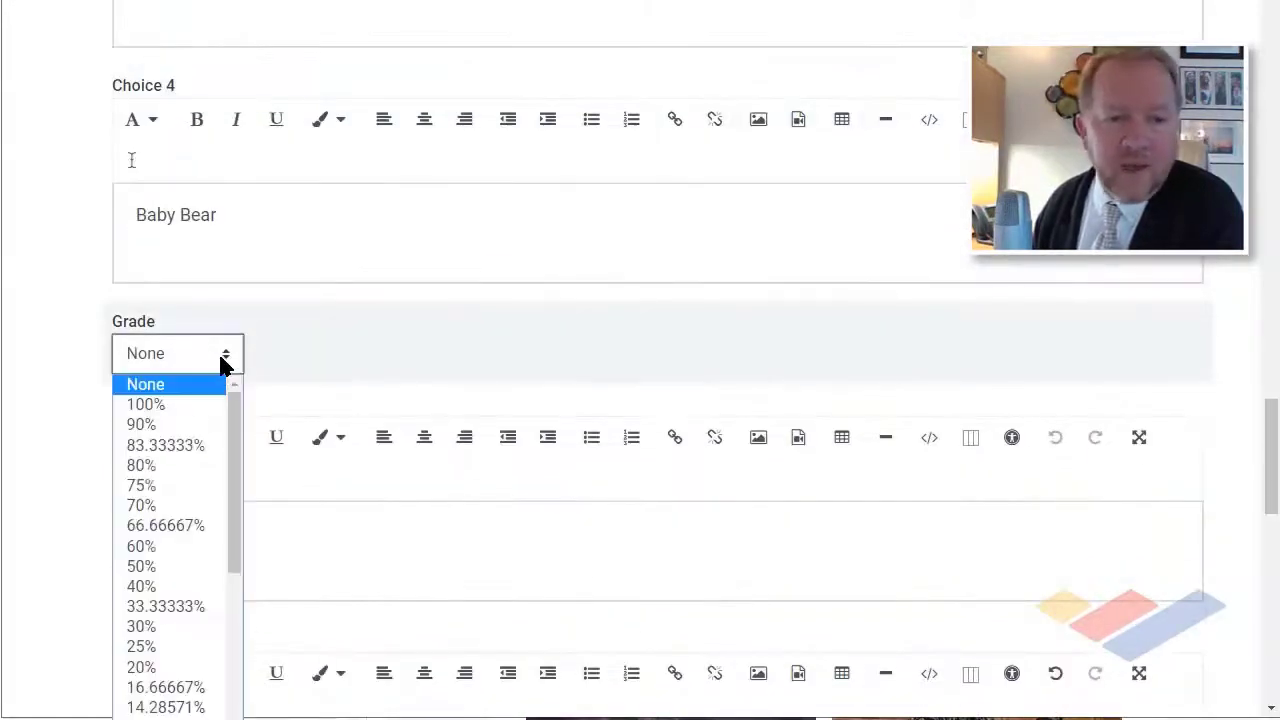
left_click(204, 648)
scroll(560, 306, "down", 5)
left_click(225, 408)
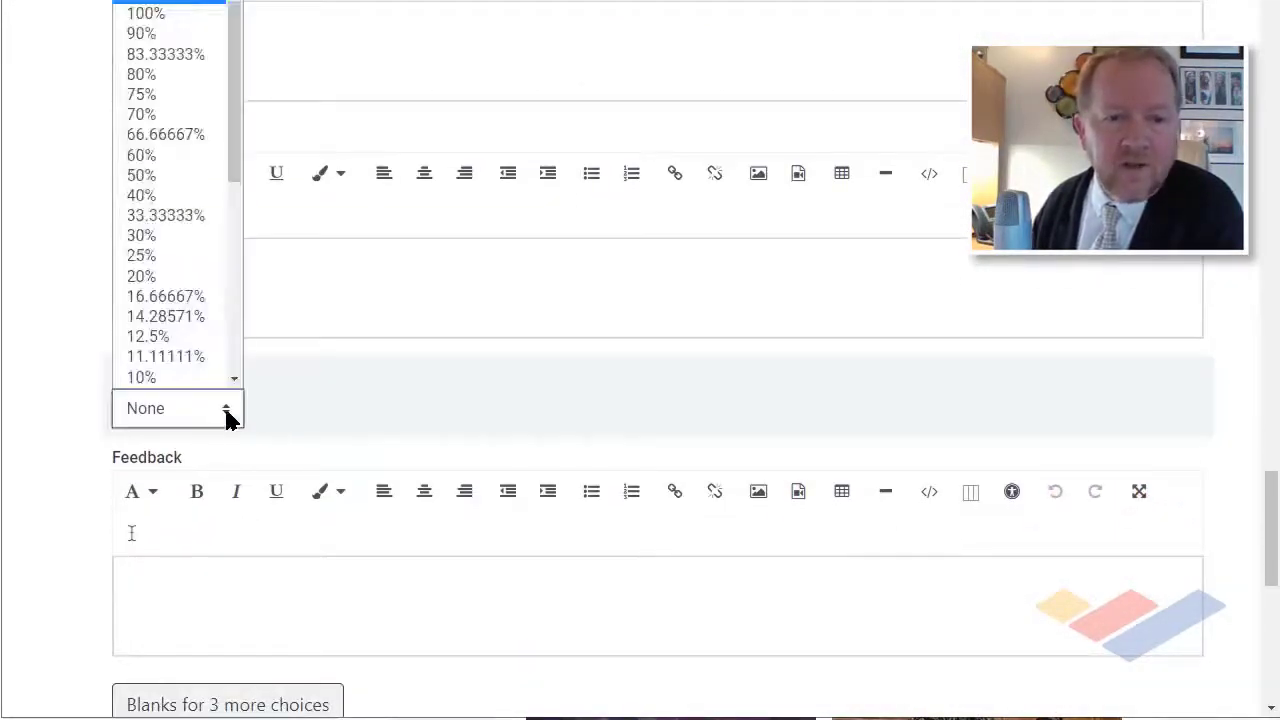
left_click(200, 256)
scroll(818, 320, "down", 5)
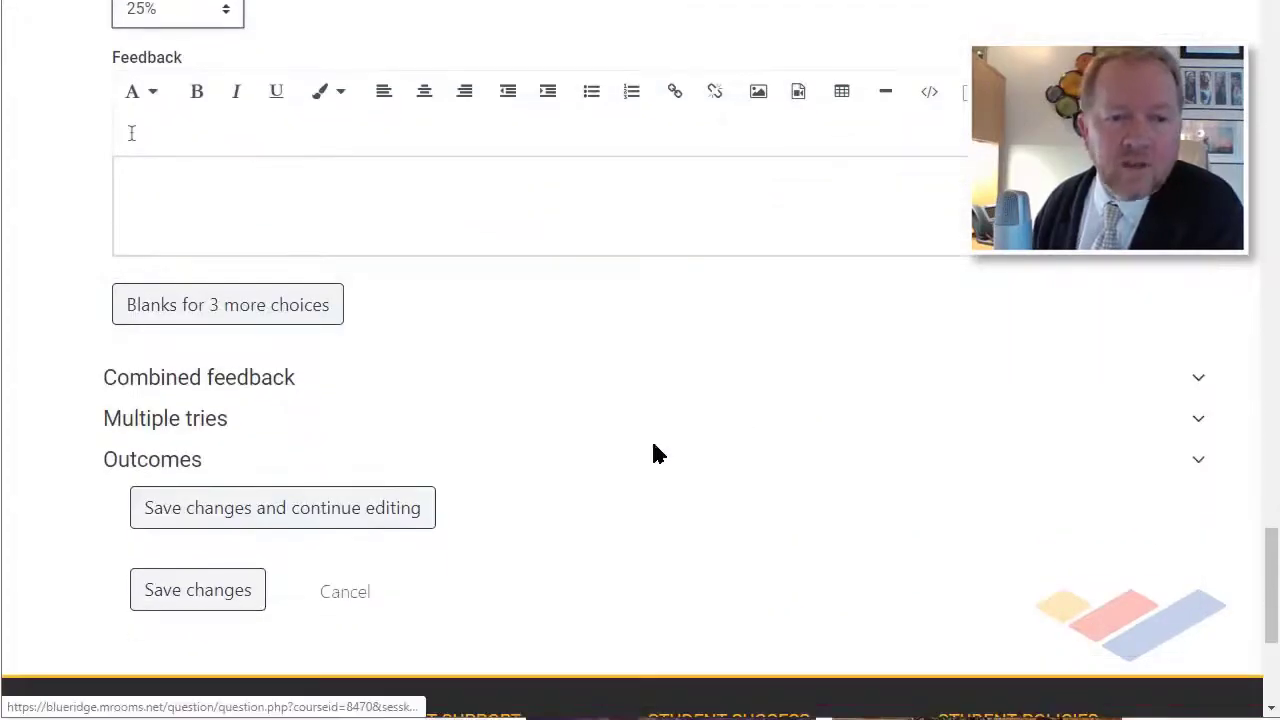
left_click(197, 591)
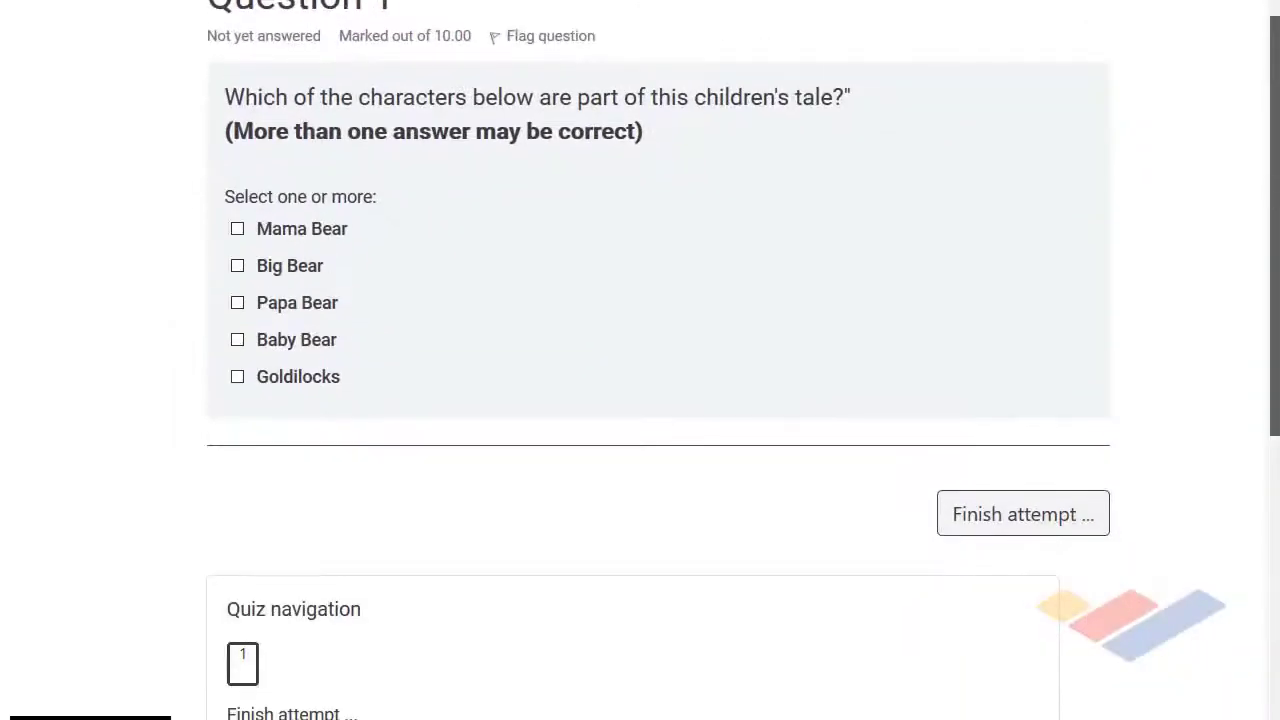
- Answer the question with Mama Bear, Big Bear and Papa Bear, and submit the quiz attempt
scroll(640, 360, "down", 1)
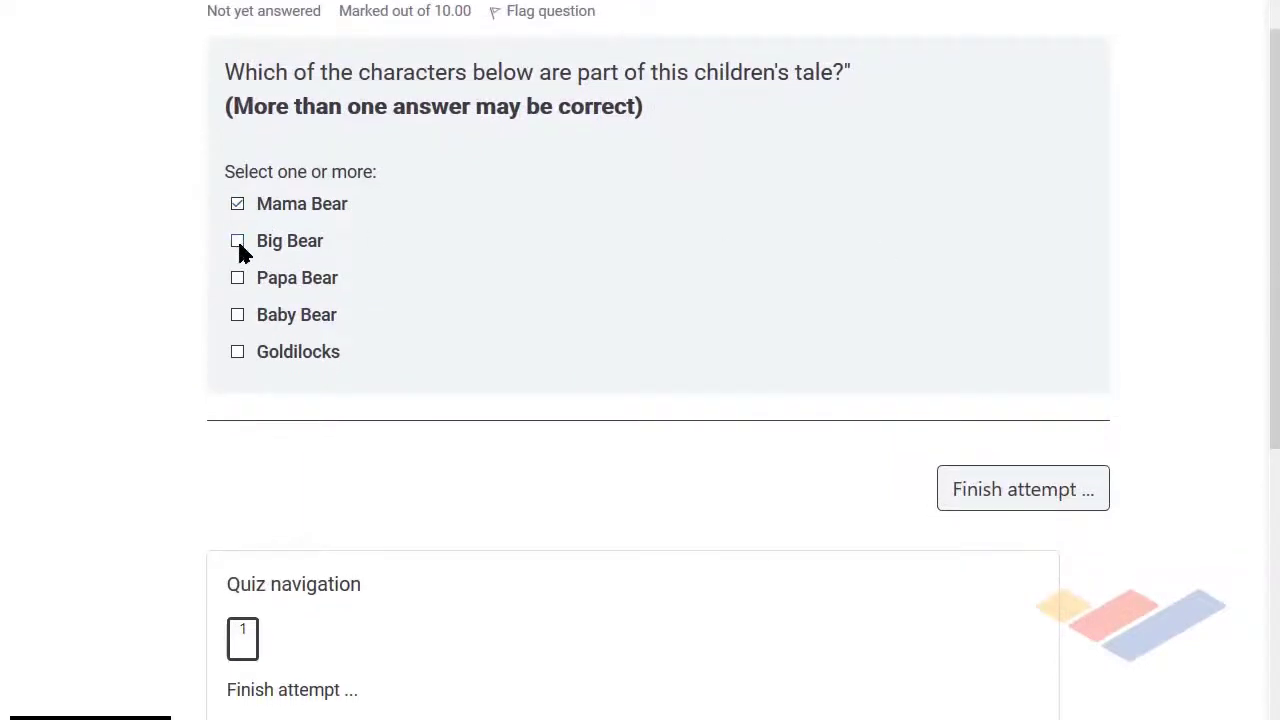
left_click(1045, 490)
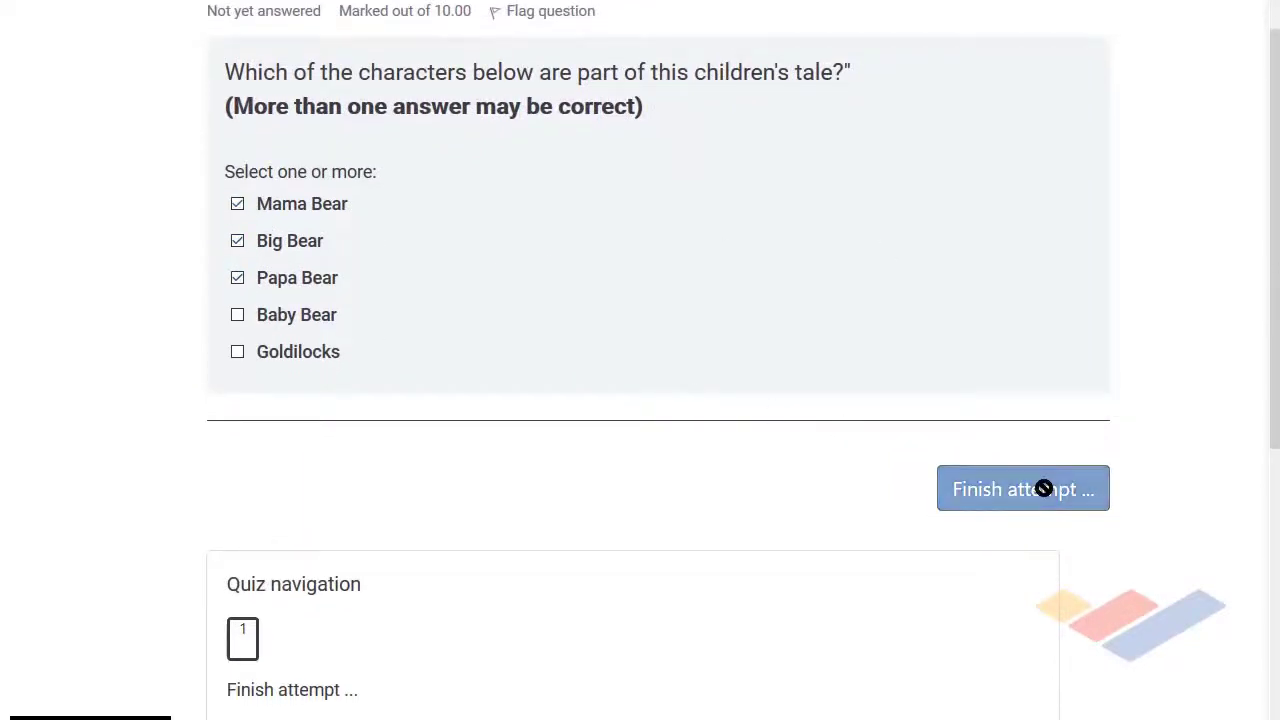
left_click(692, 511)
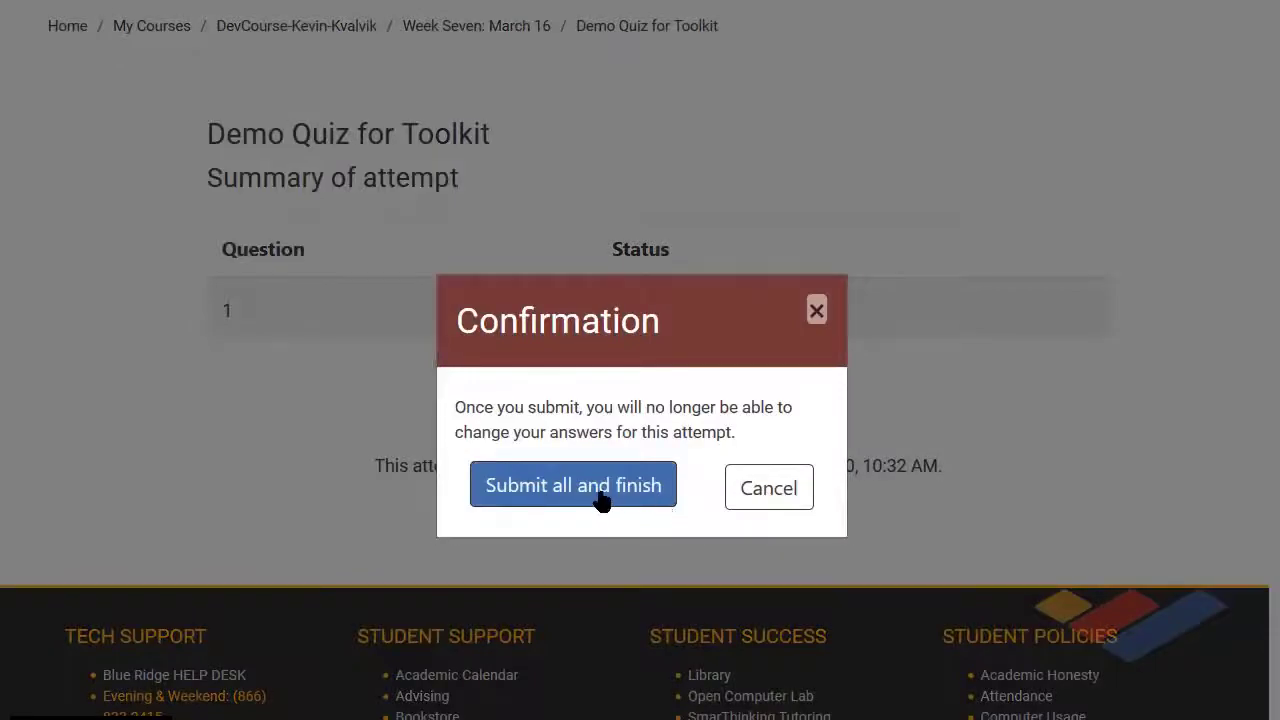
left_click(603, 500)
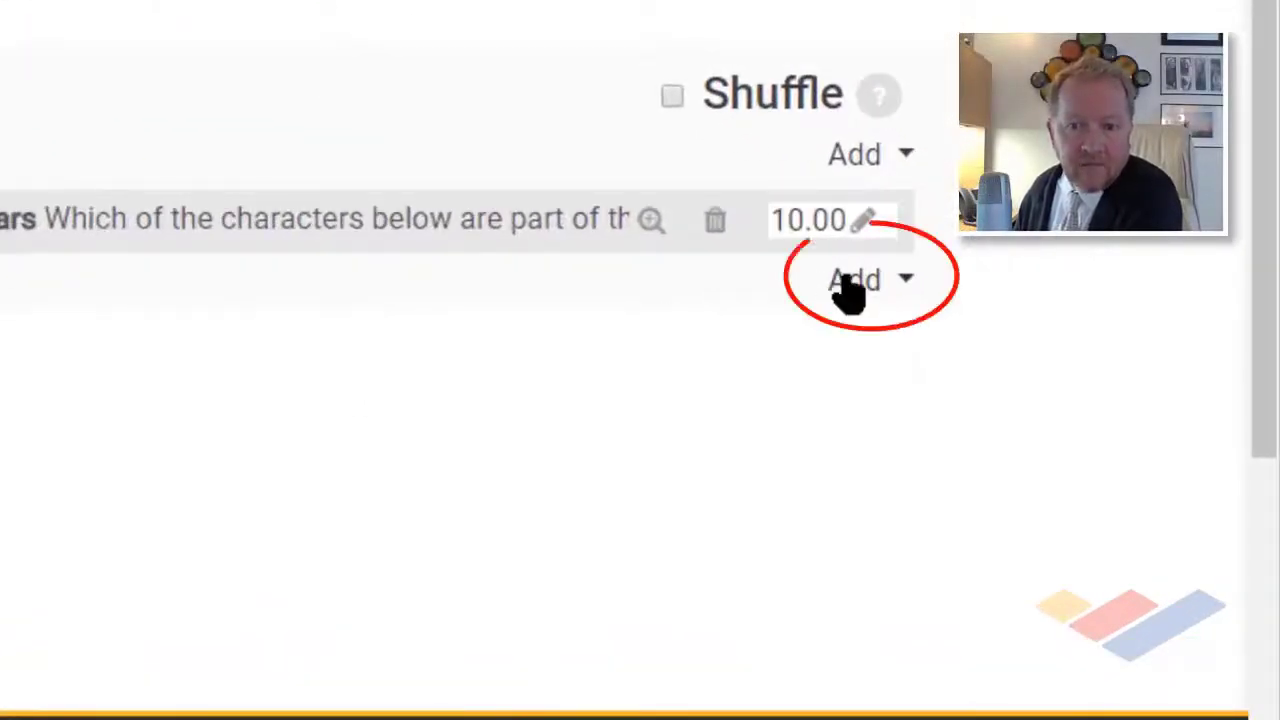
- Add a new Essay question after the Goldilocks question in the quiz
left_click(850, 286)
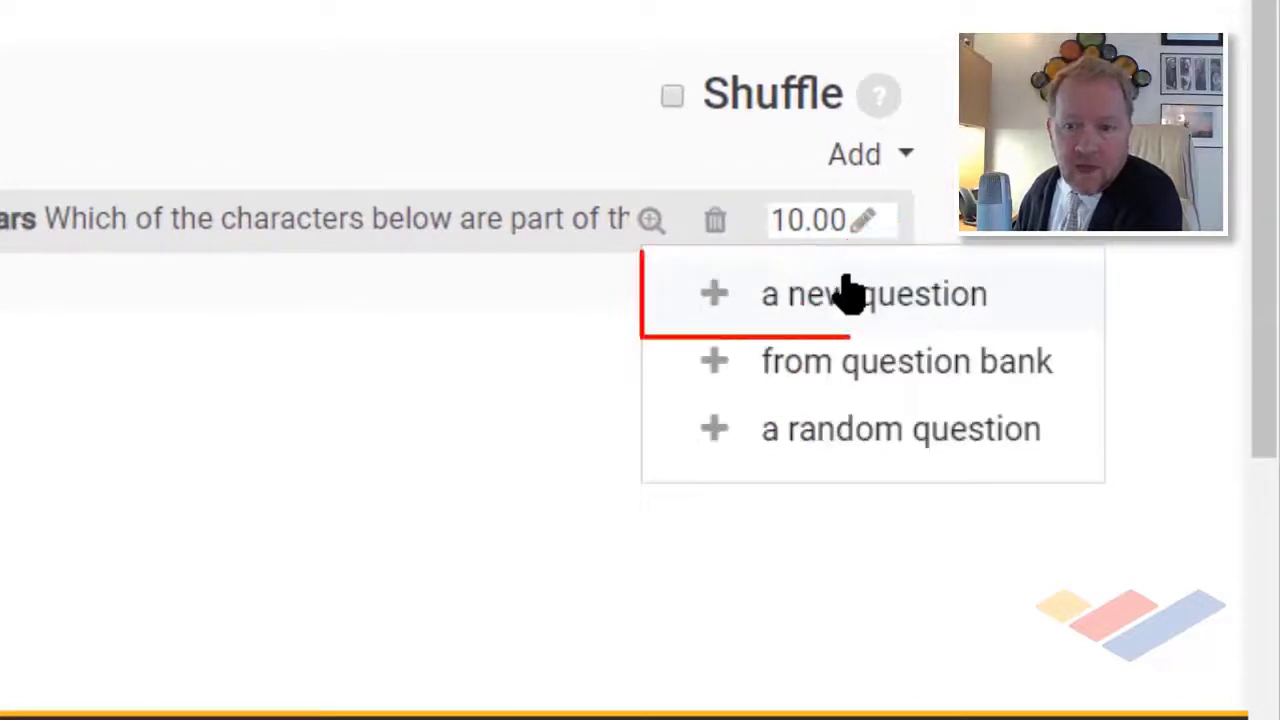
left_click(975, 300)
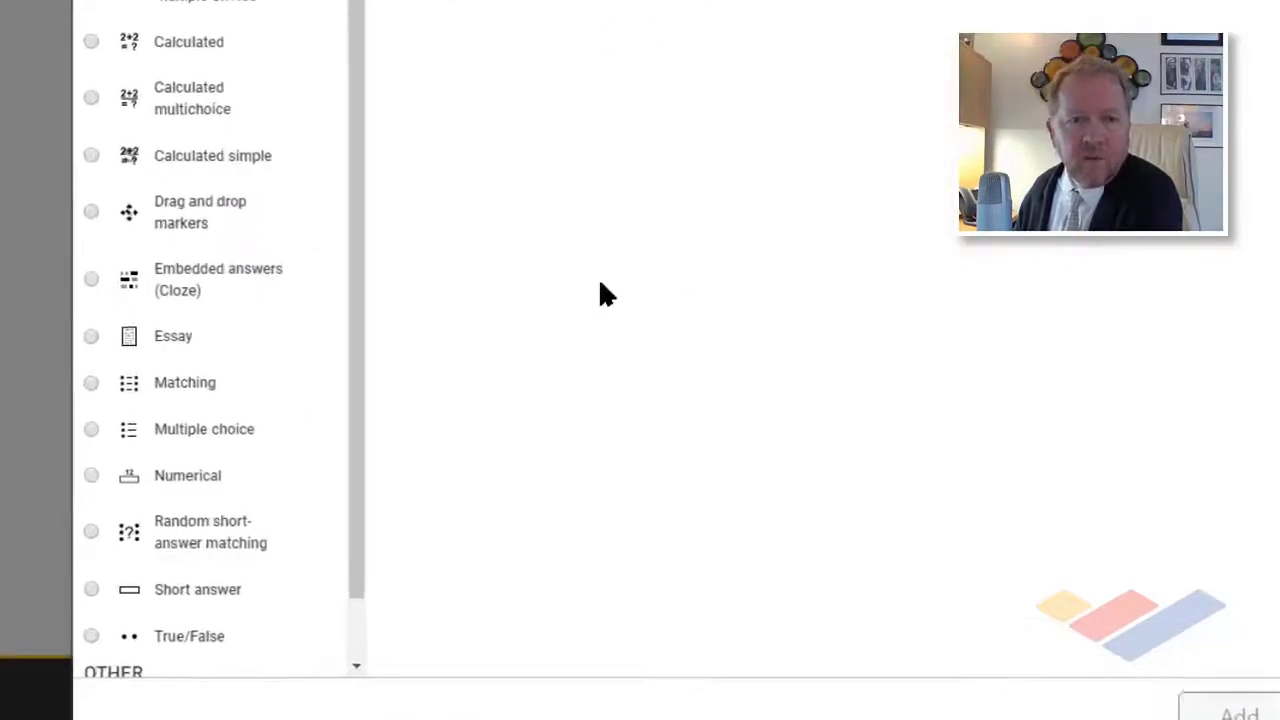
left_click(108, 335)
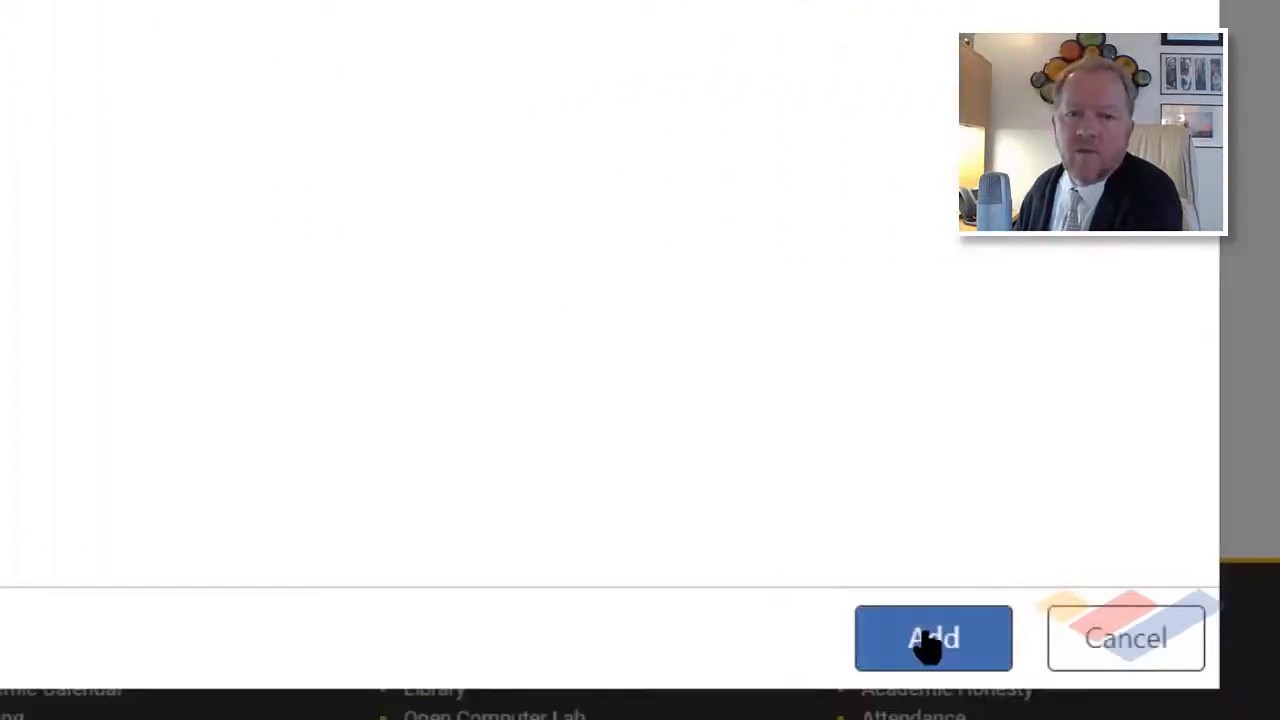
left_click(928, 645)
- Set the essay question's default mark to 10 and review its response options
scroll(1009, 534, "down", 2)
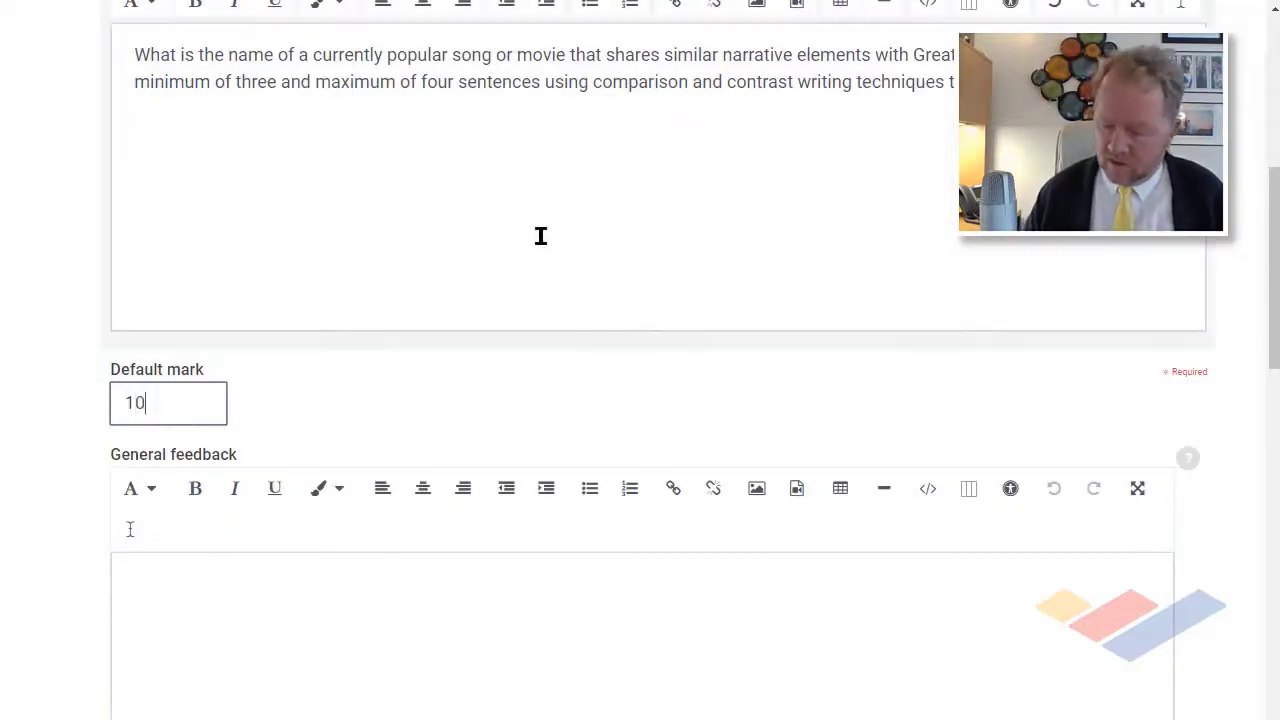
scroll(540, 234, "down", 3)
scroll(540, 243, "down", 3)
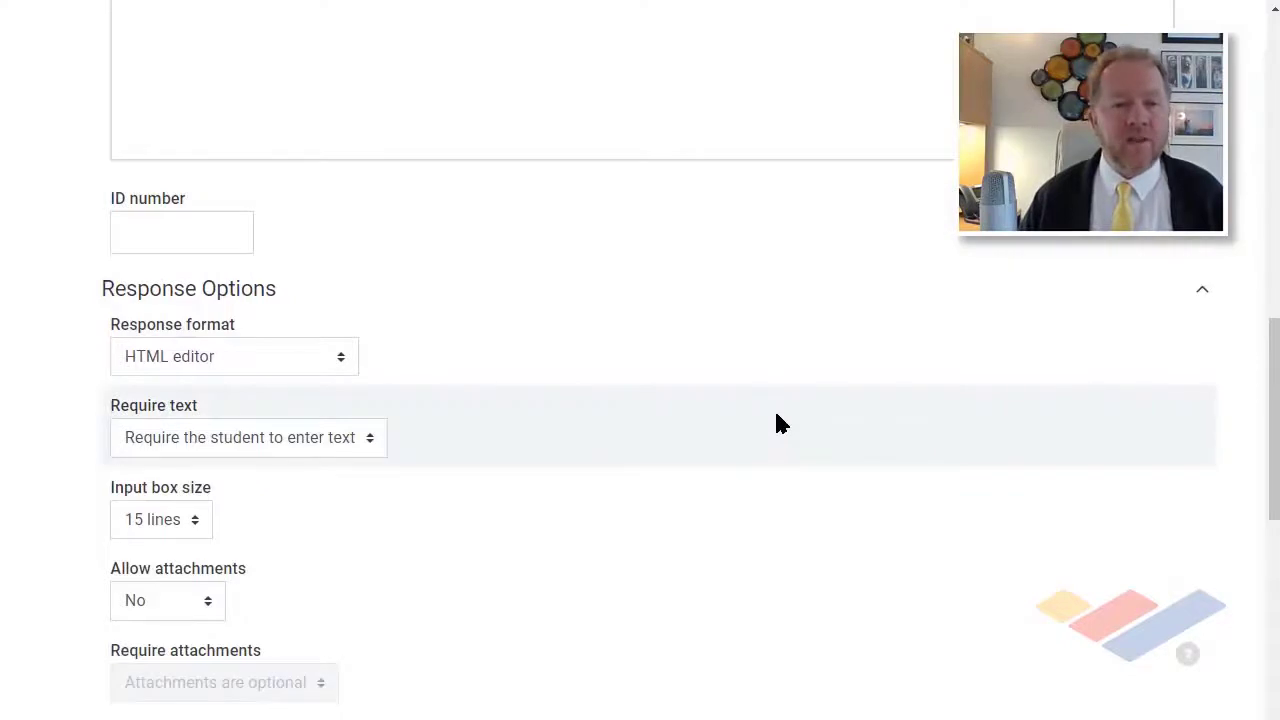
- Save the essay question to the quiz and save the quiz's maximum grade of 100
scroll(776, 418, "down", 3)
scroll(776, 418, "down", 4)
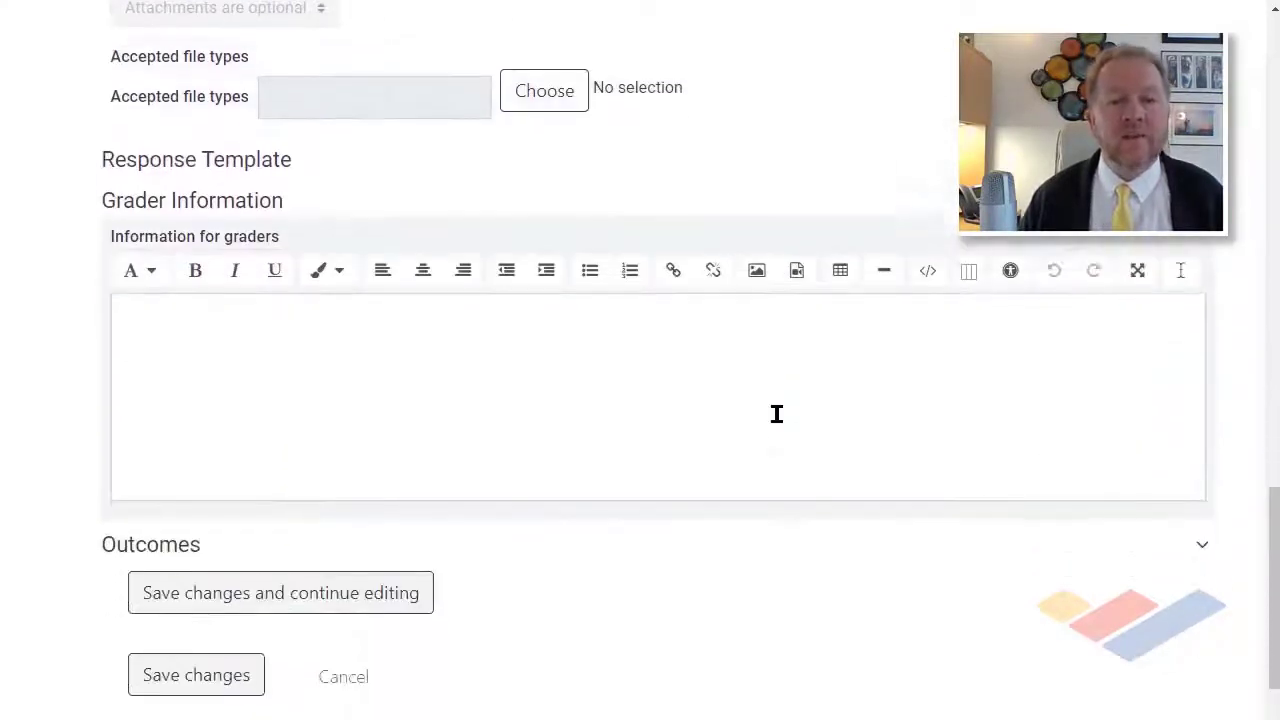
scroll(776, 414, "down", 1)
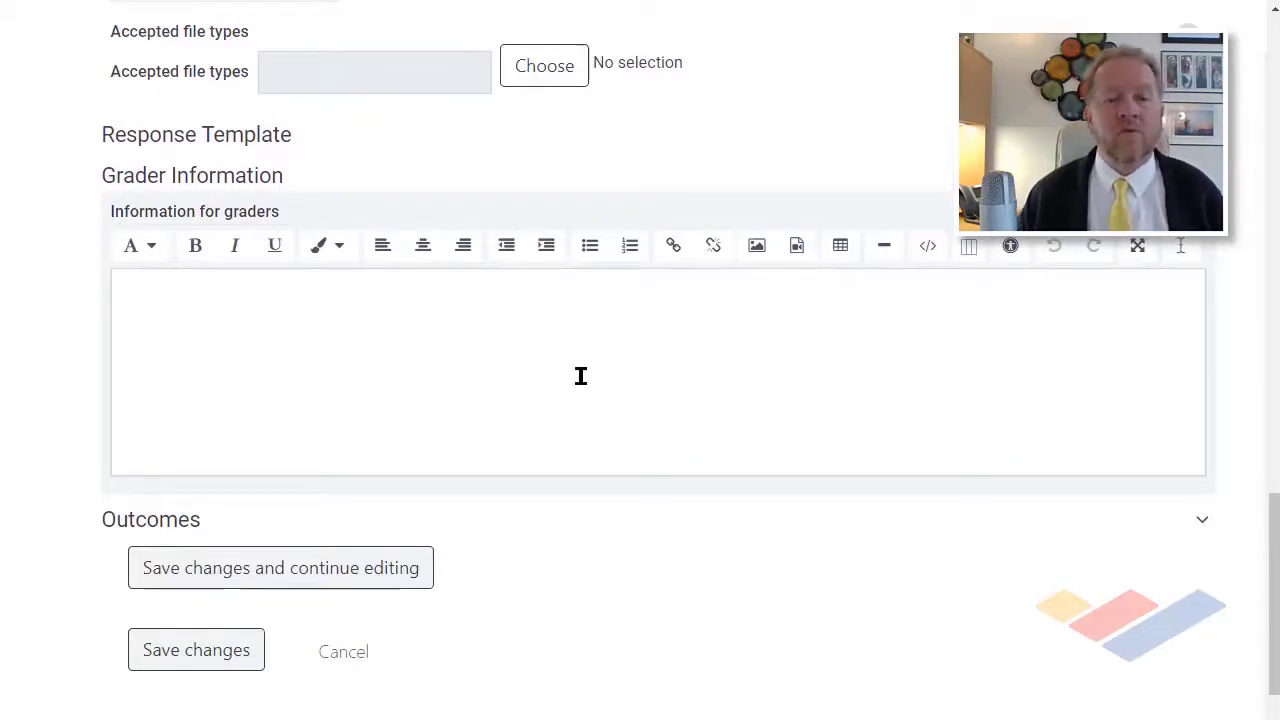
left_click(220, 660)
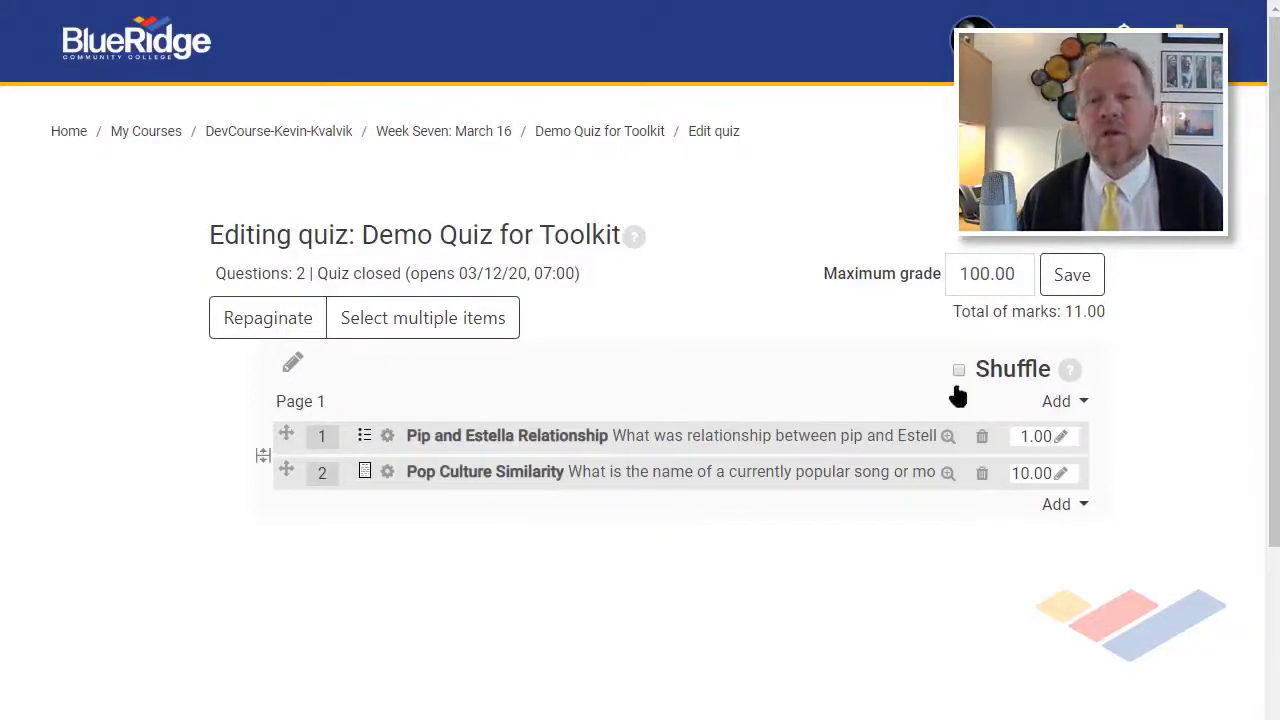
left_click(1078, 286)
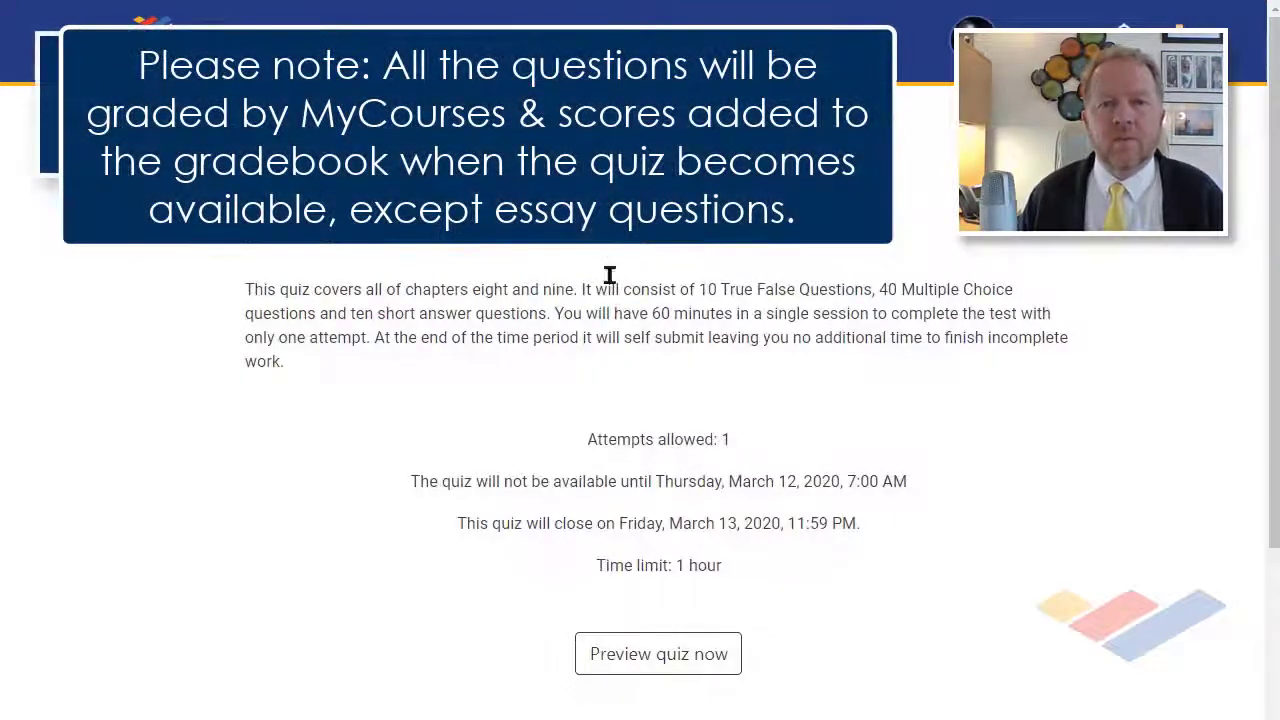
- Preview the Demo Quiz for Toolkit by starting a timed attempt
scroll(639, 400, "down", 2)
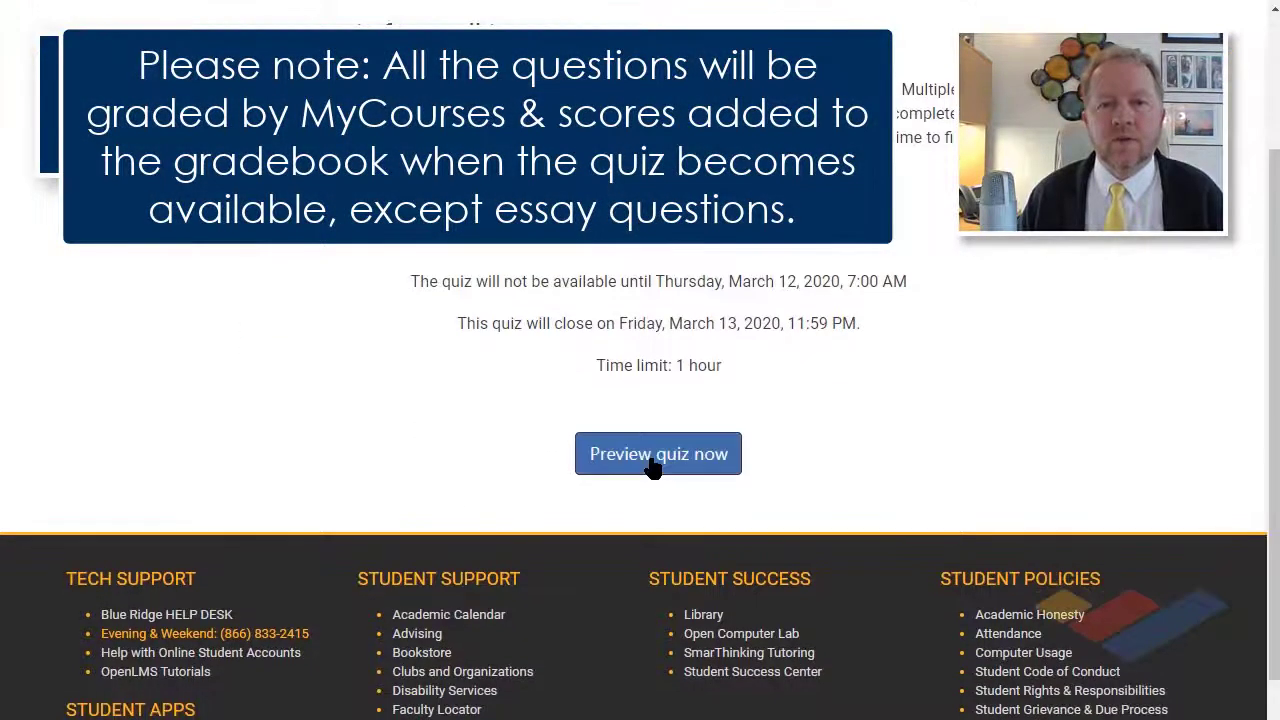
left_click(652, 467)
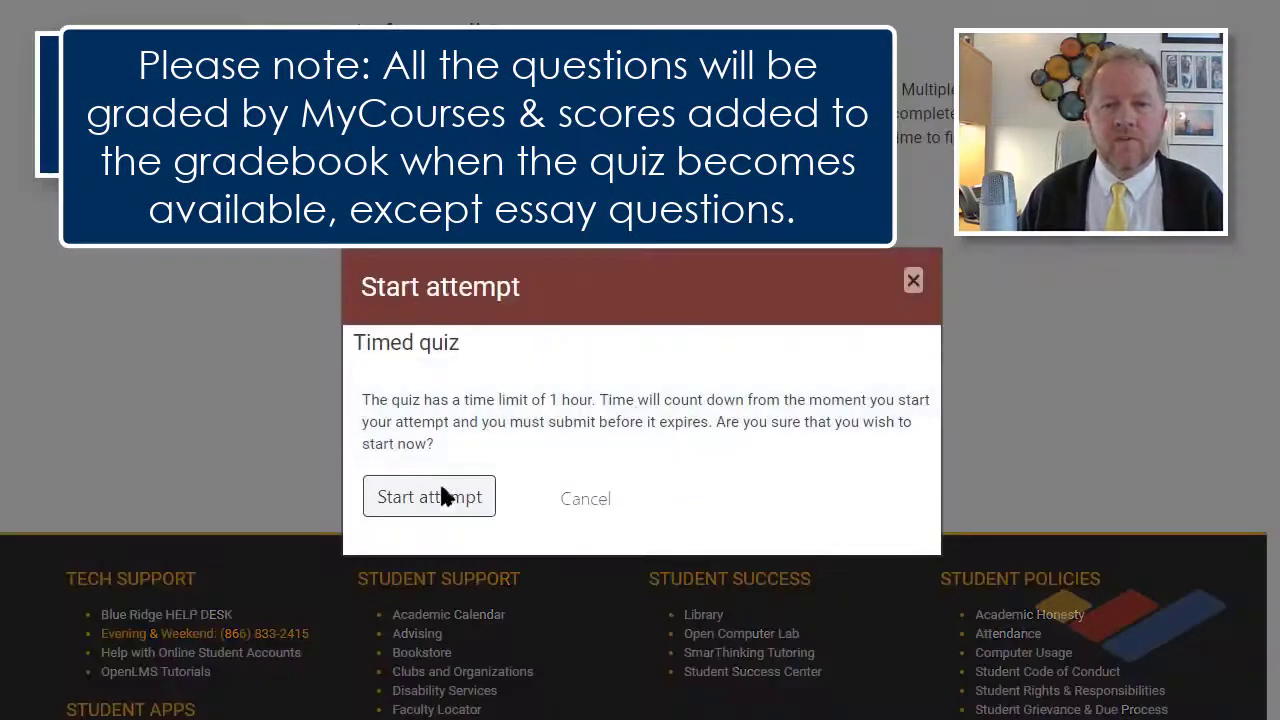
left_click(397, 500)
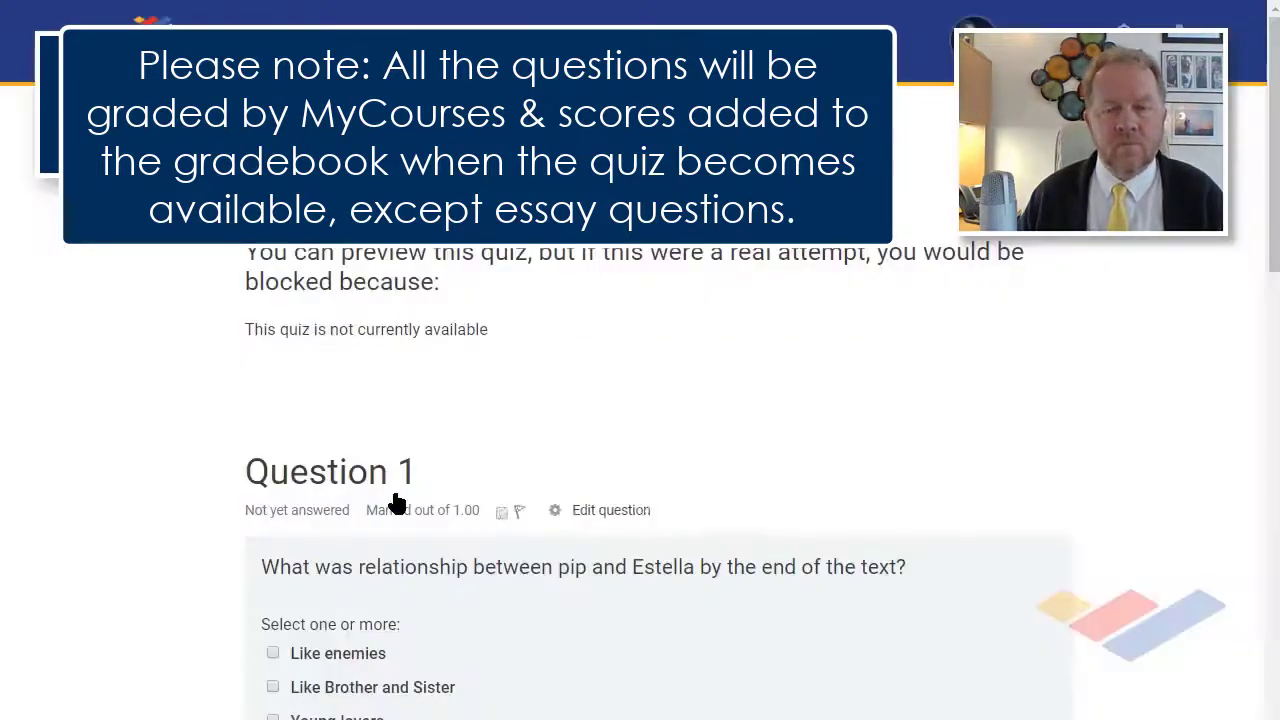